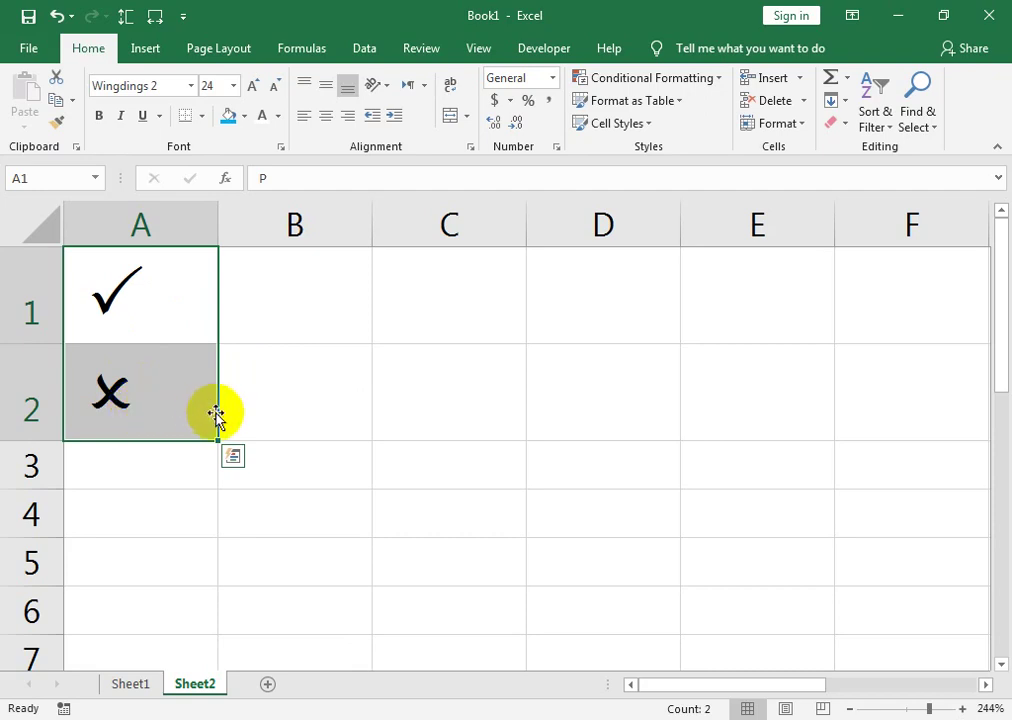
Step: Enter a capital P in cell C1 of Sheet2
click(470, 307)
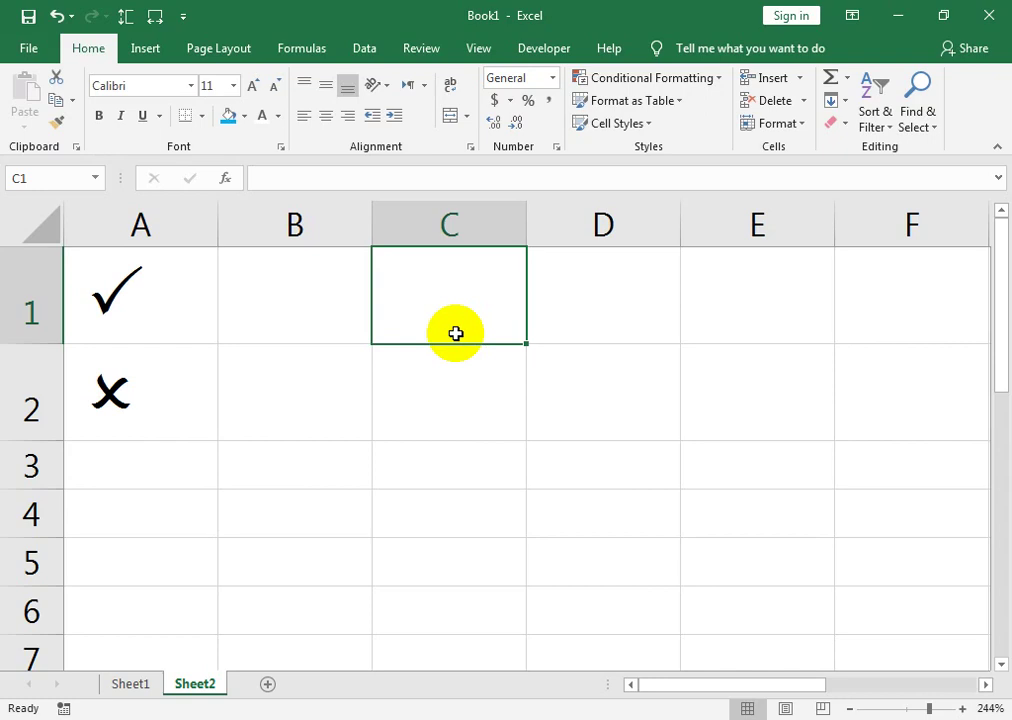
text(P)
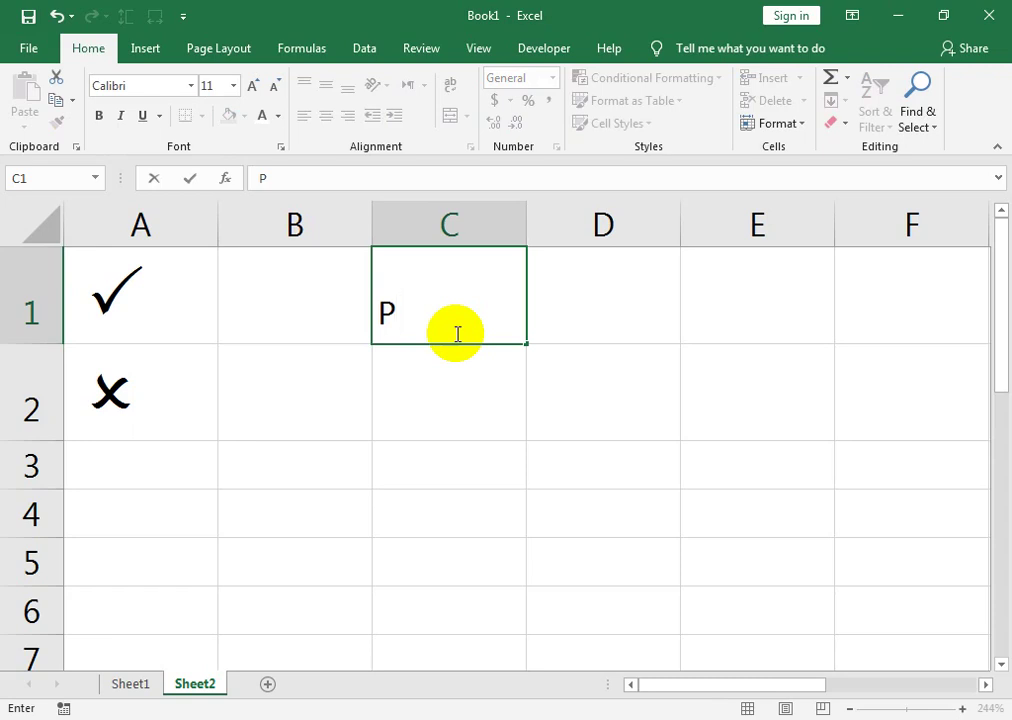
click(445, 389)
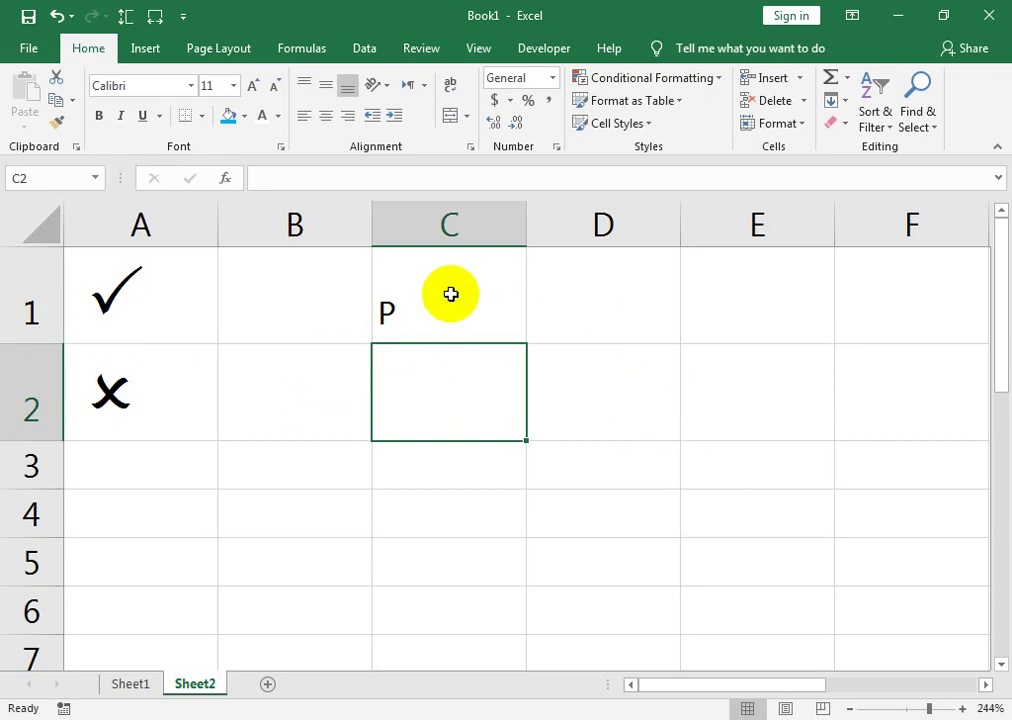
Step: Enter a lowercase p in cells C2 and C3
text(p)
key(Return)
text(p)
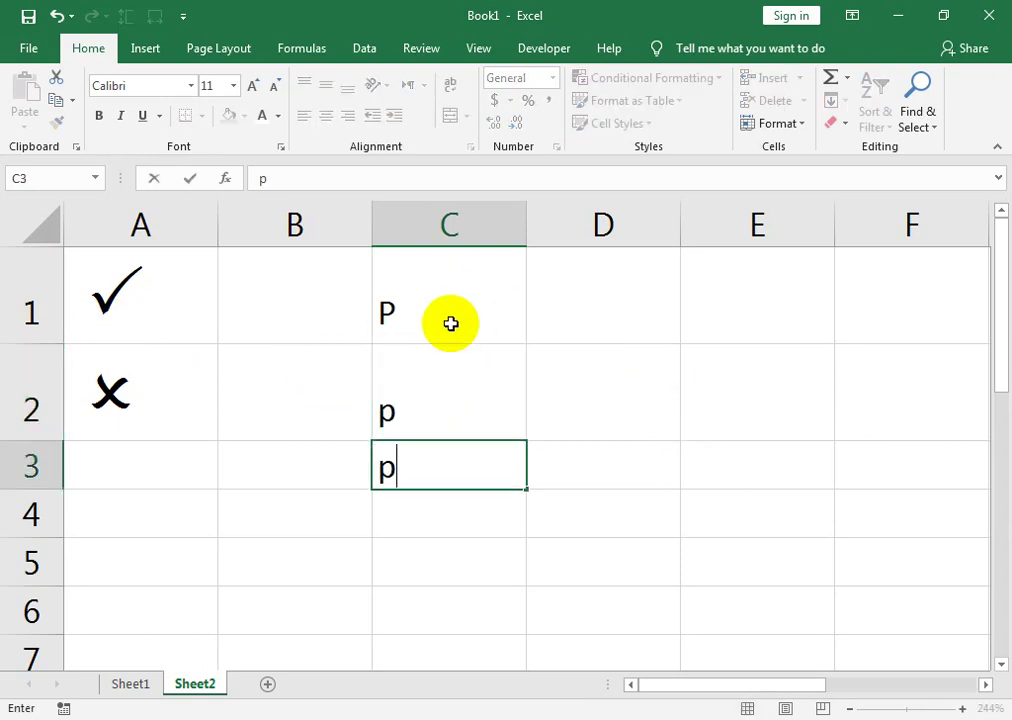
click(451, 323)
key(Down)
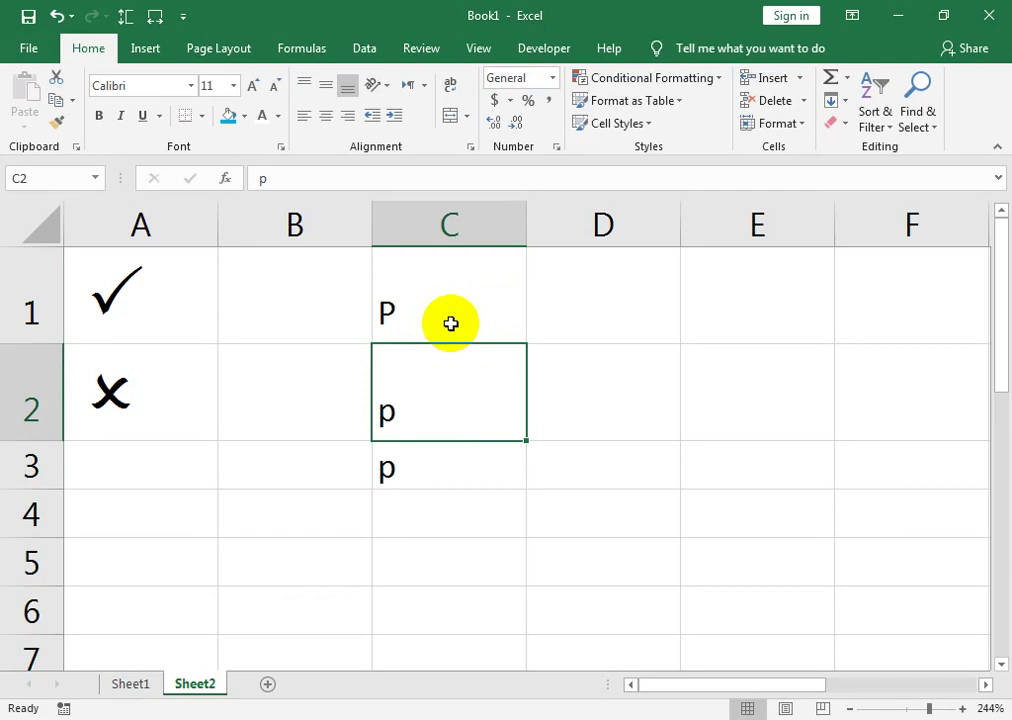
Step: Enter a capital P in cells C2 and C3, replacing the lowercase letters
text(P)
key(Return)
text(P)
key(Tab)
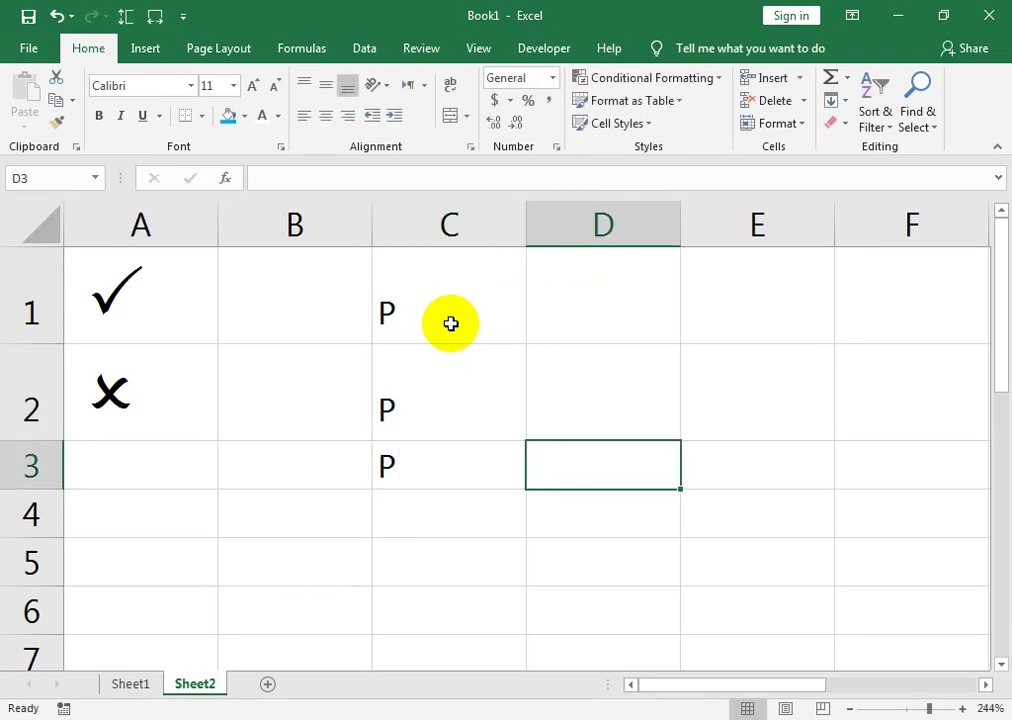
Step: Check the letter behind the cross symbol in A2, and enter a capital O in cells D1, D2 and D3
key(Left)
key(Left)
key(Left)
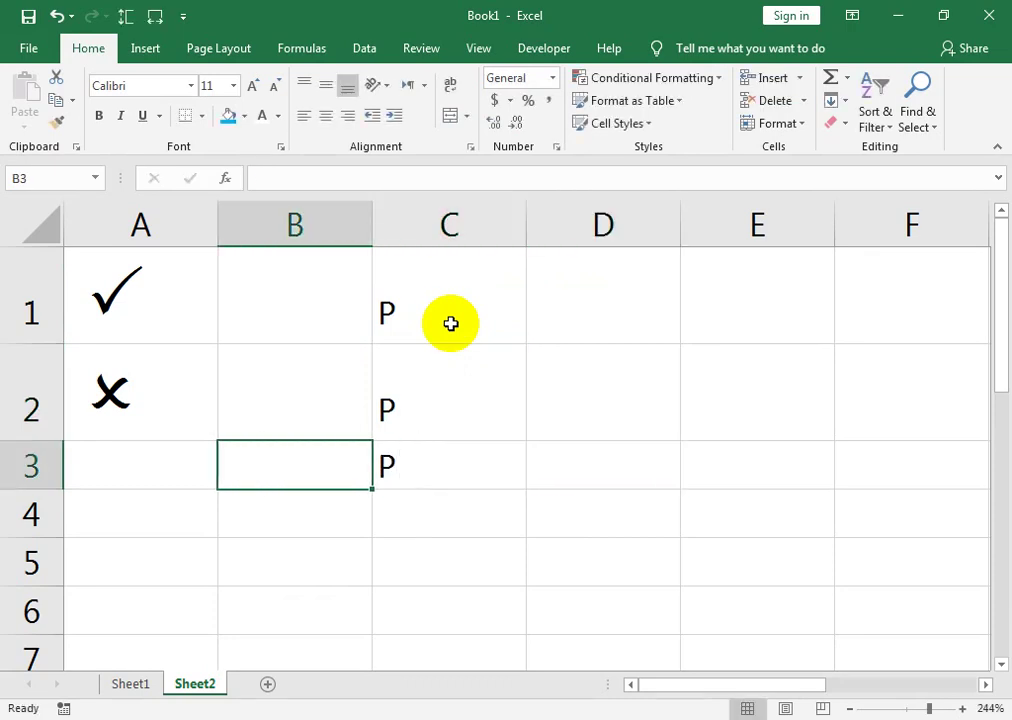
key(Up)
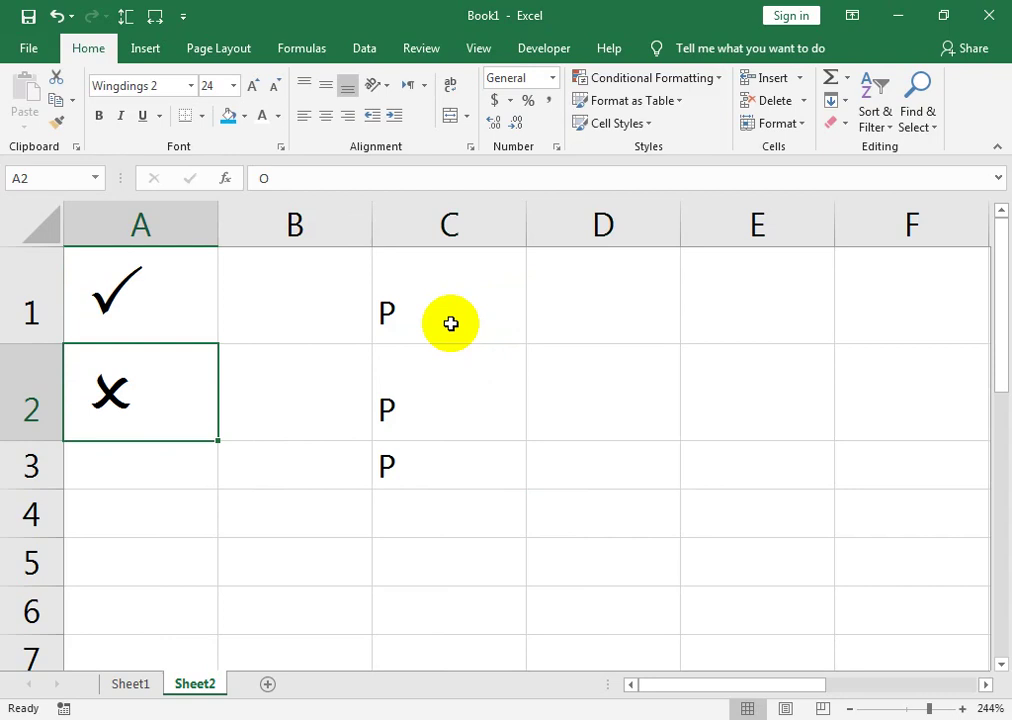
key(Right)
key(Right)
key(Right)
key(Up)
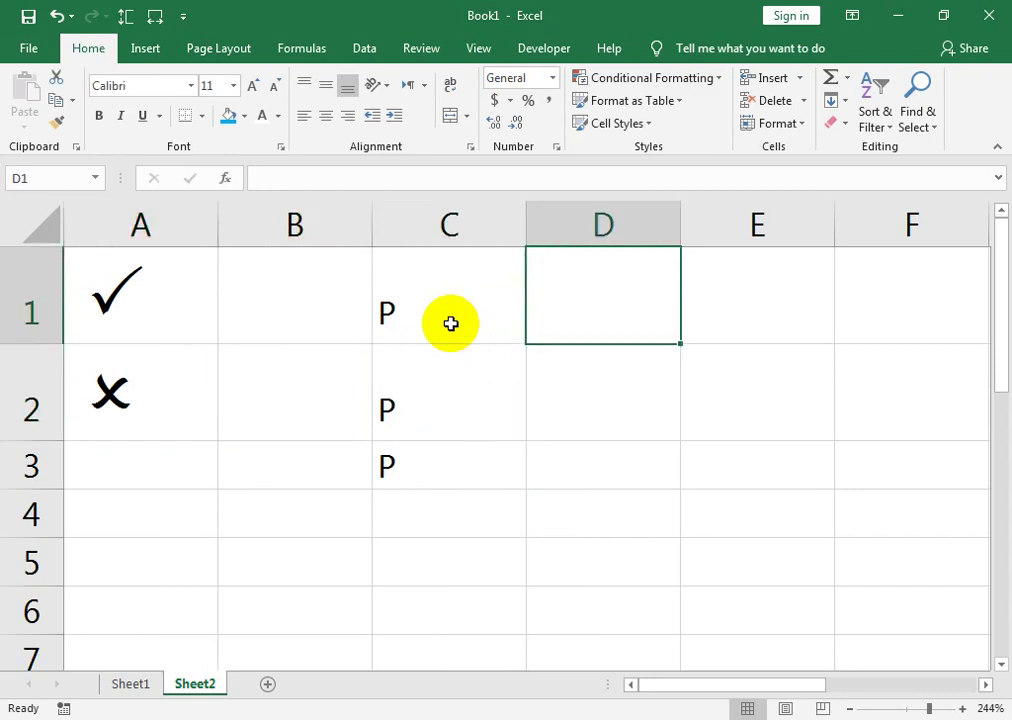
text(O)
key(Return)
text(O)
key(Return)
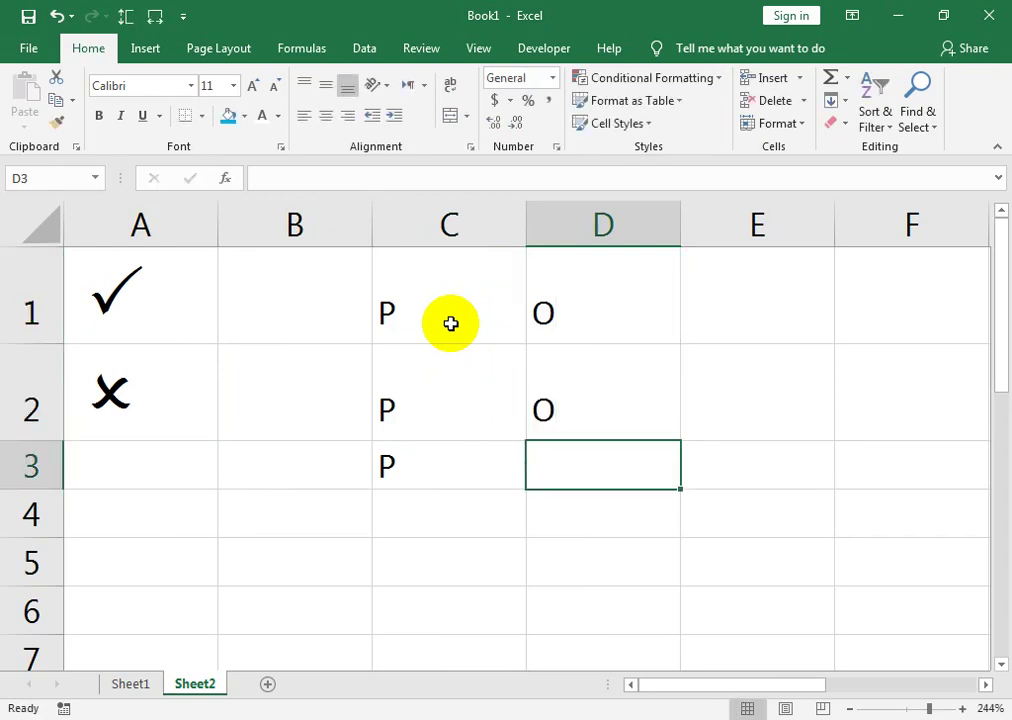
text(O)
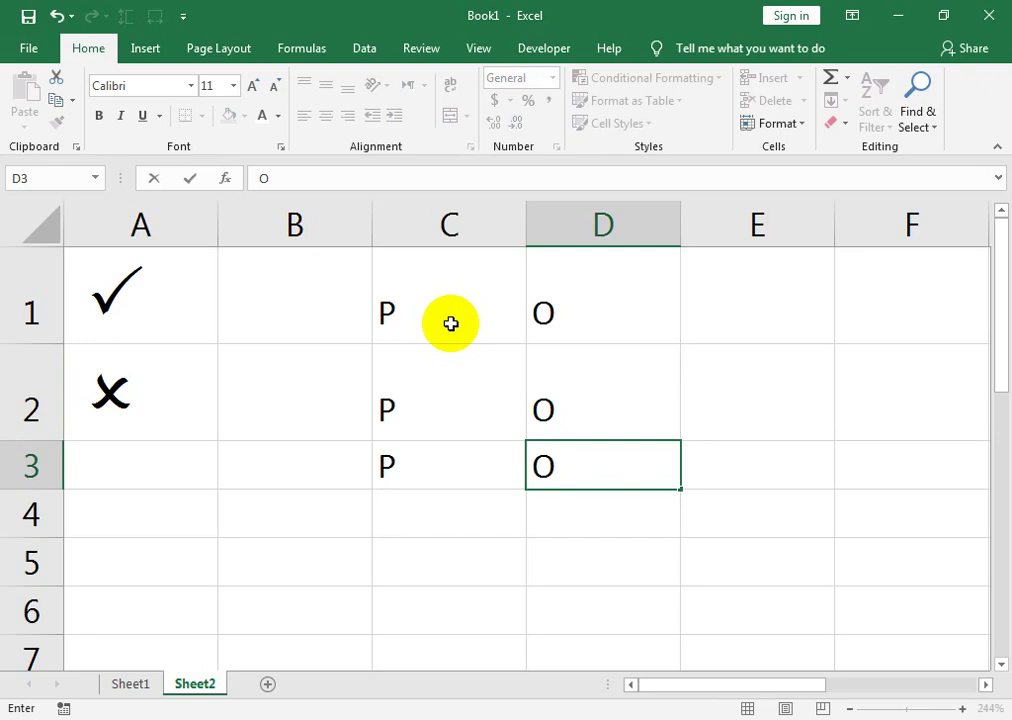
key(Return)
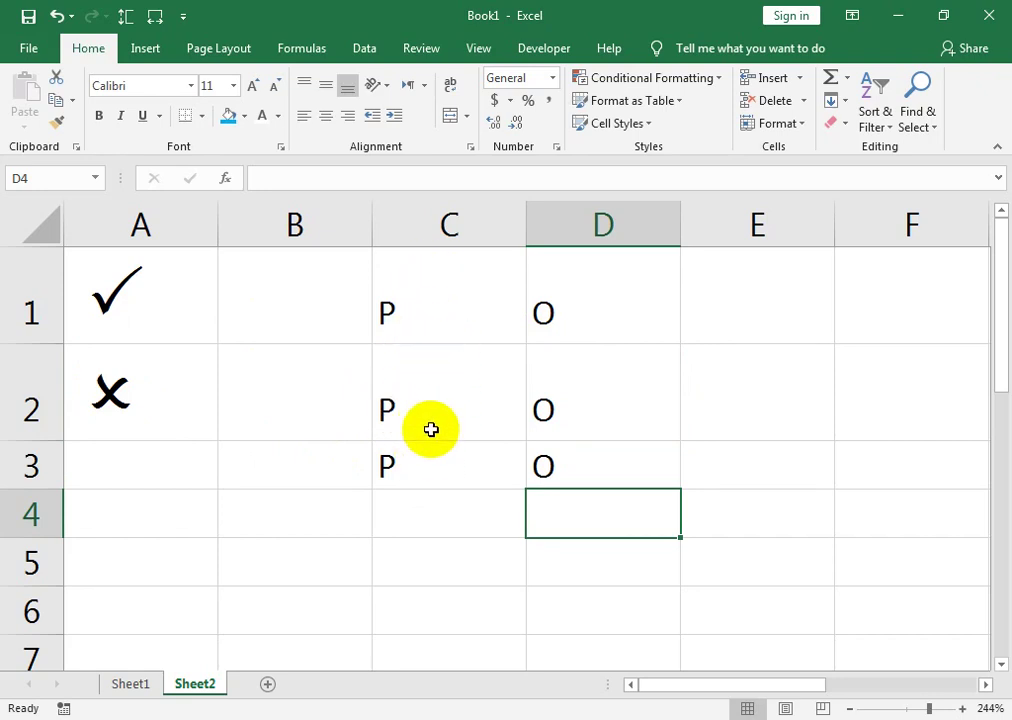
Step: Change the font of the range C1:D3 to Wingdings 2
drag(443, 309, 546, 464)
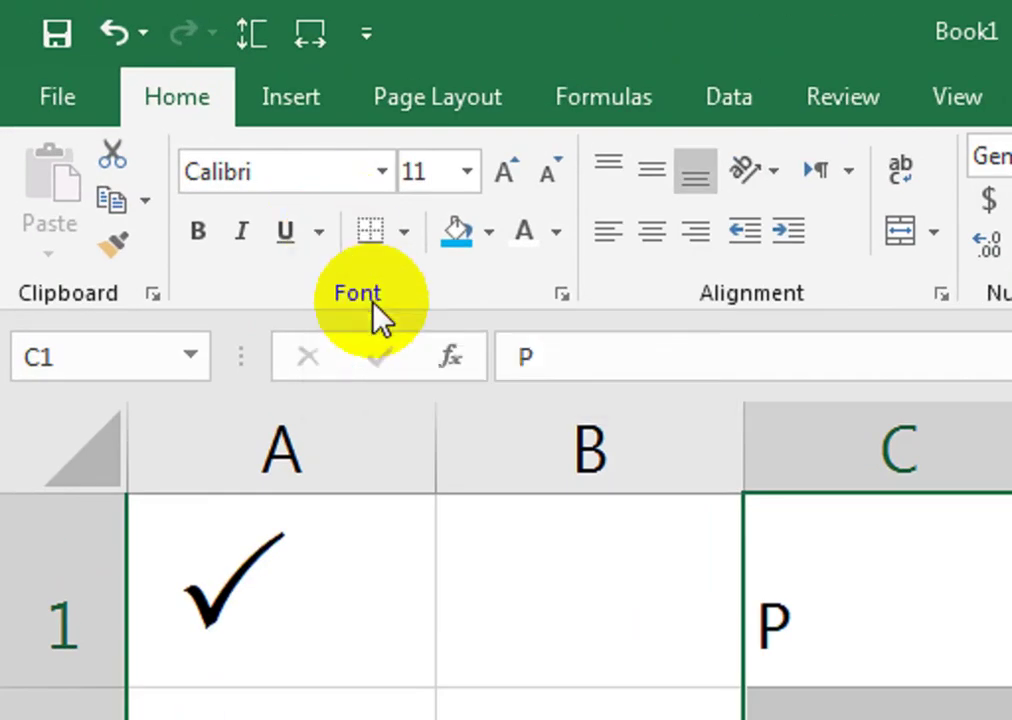
click(389, 192)
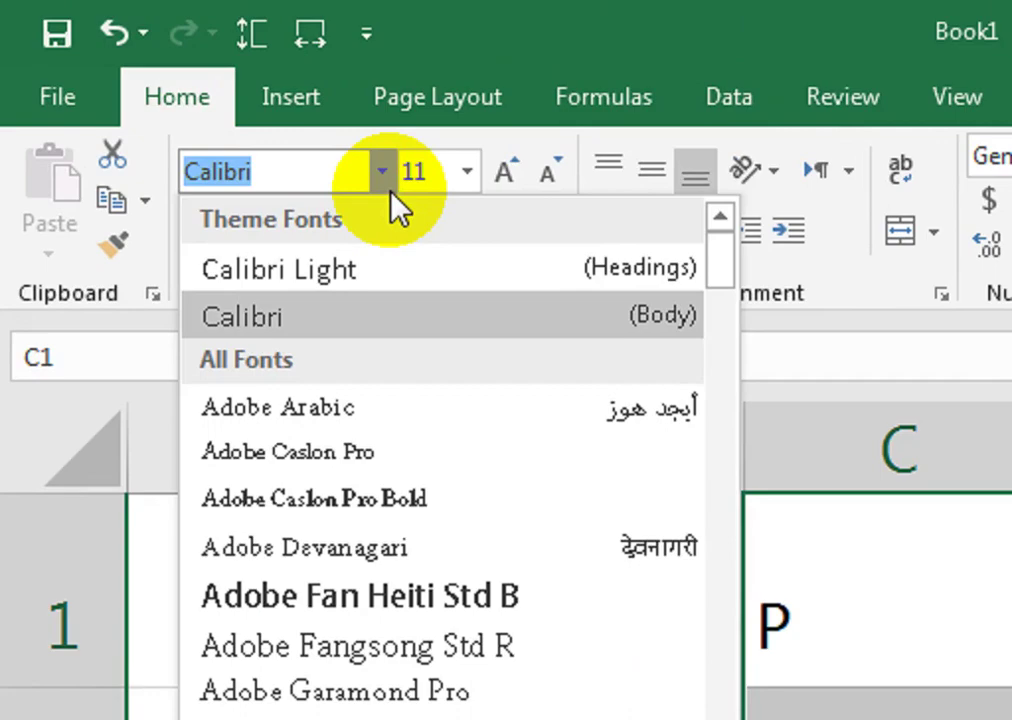
click(721, 255)
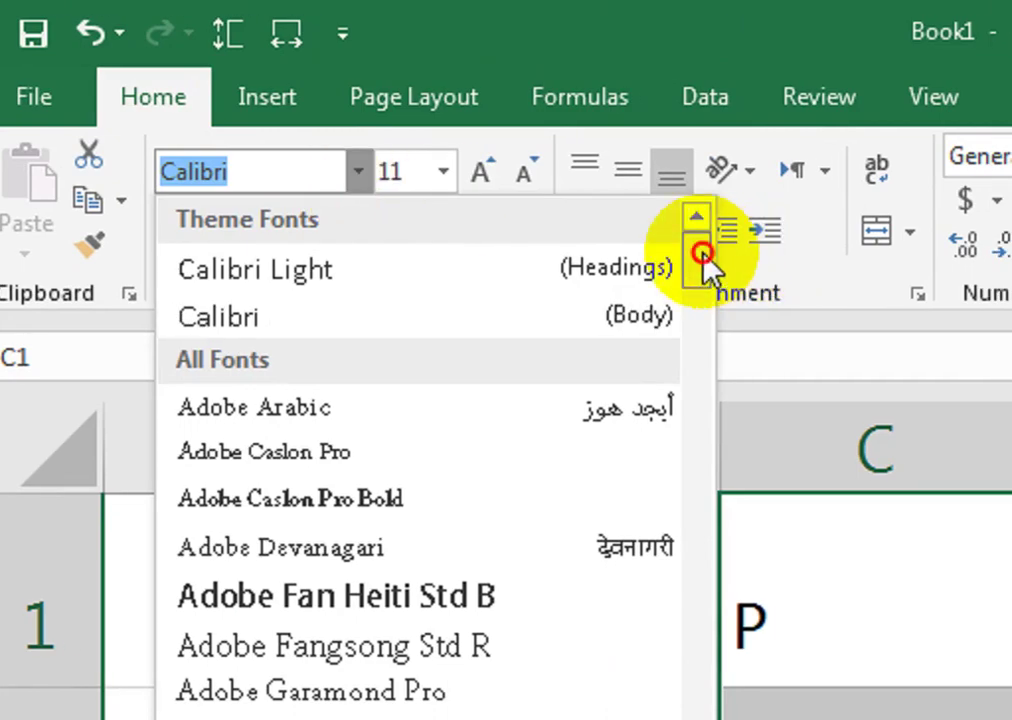
drag(703, 255, 665, 719)
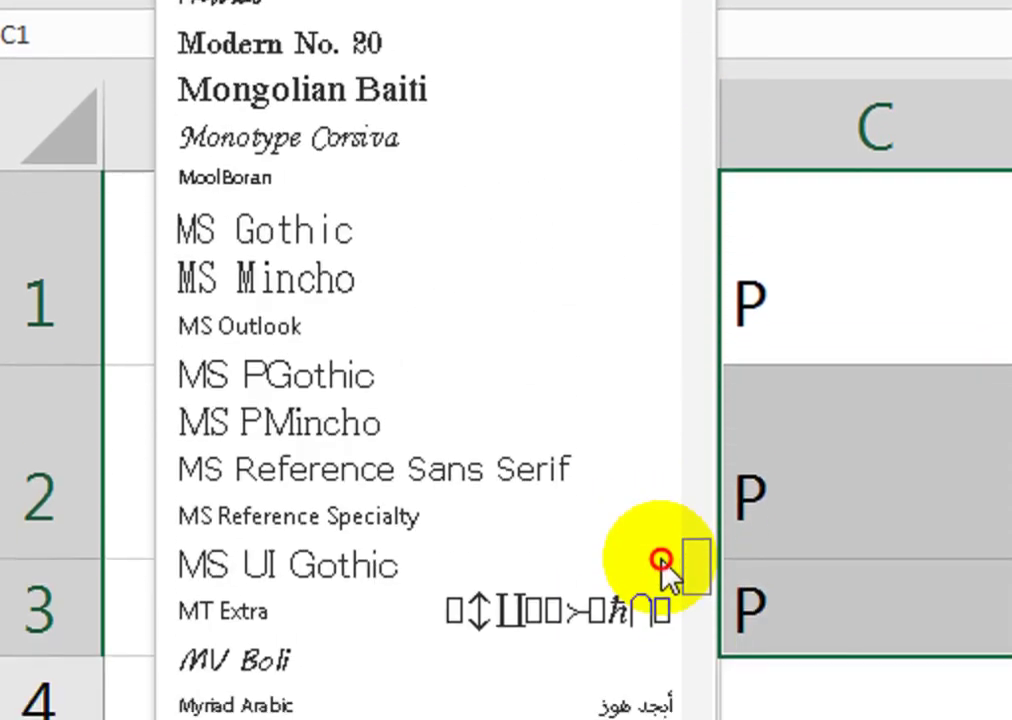
drag(662, 562, 668, 719)
drag(346, 569, 346, 576)
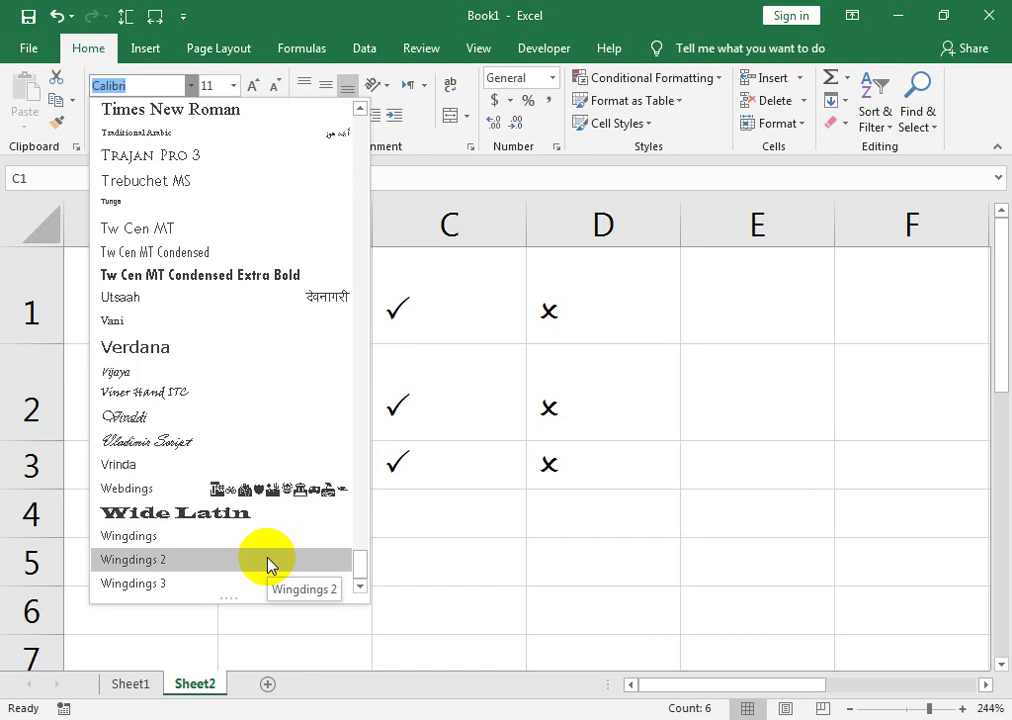
click(163, 562)
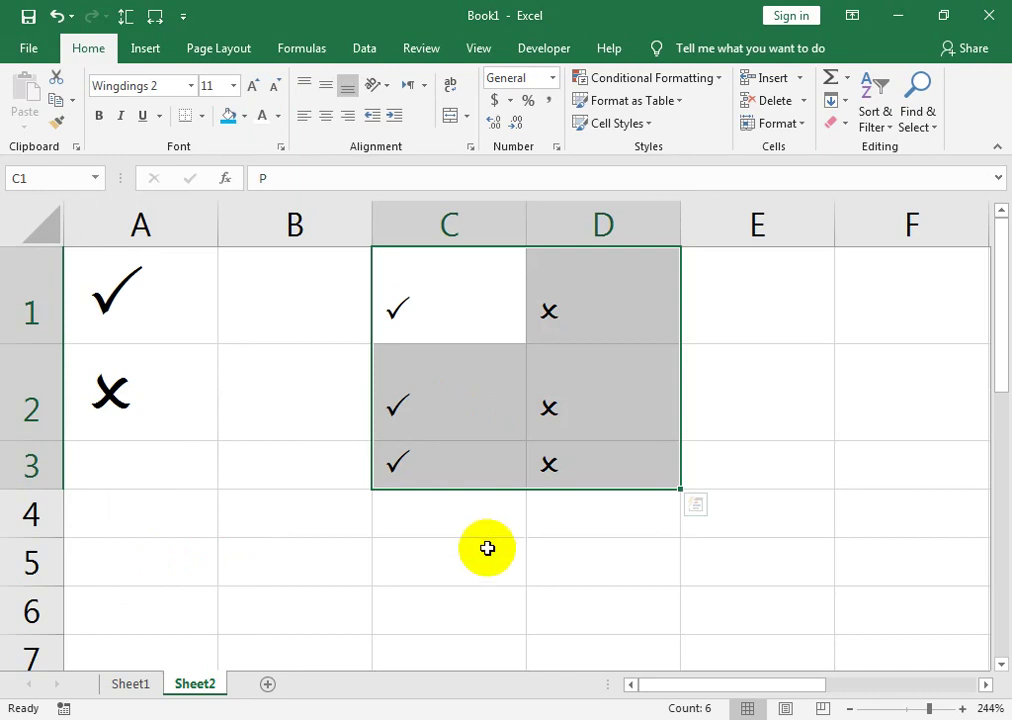
Step: Narrow columns C and D so they fit closely around their check and cross symbols
click(779, 298)
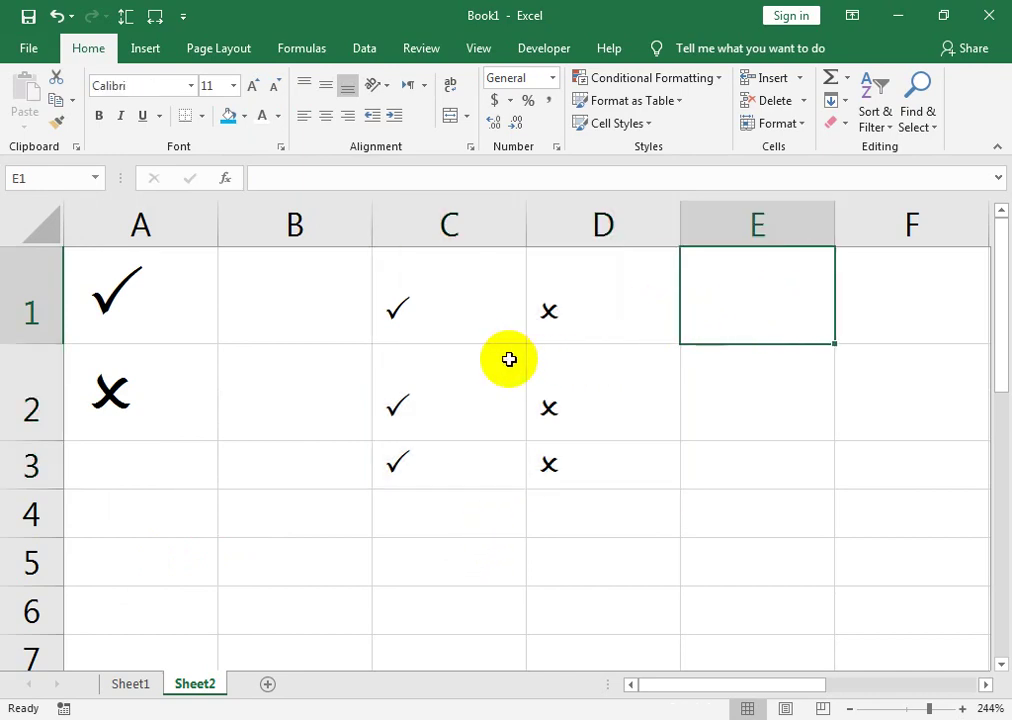
drag(525, 221, 437, 228)
drag(590, 228, 497, 262)
Step: Enter a capital P in cells F1, F2 and F3
click(716, 323)
text(P)
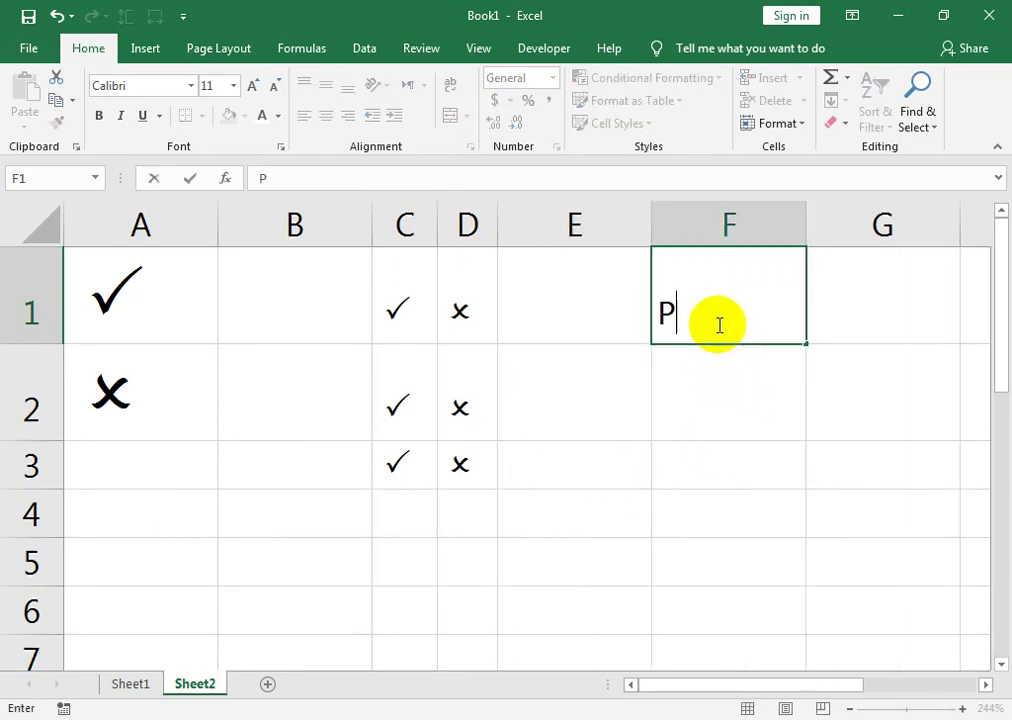
key(Return)
text(P)
key(Return)
text(P)
key(Return)
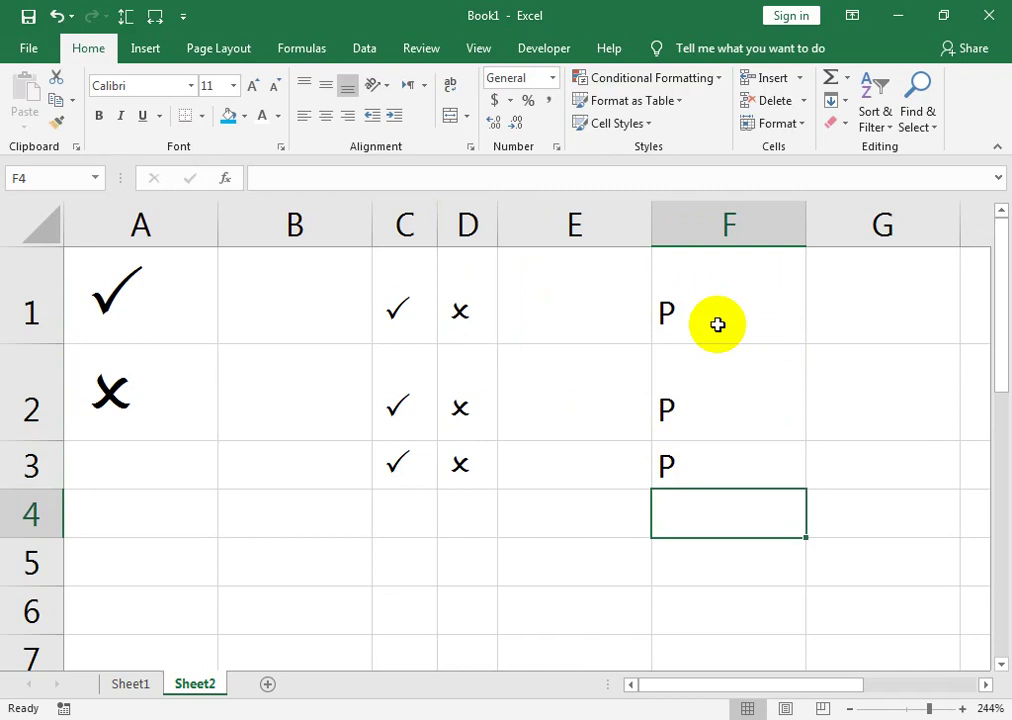
Step: Enter a capital O in cells G1, G2 and G3, beside the P entries
key(Right)
key(Up)
key(Up)
key(Up)
text(O)
key(Return)
text(O)
key(Return)
text(O)
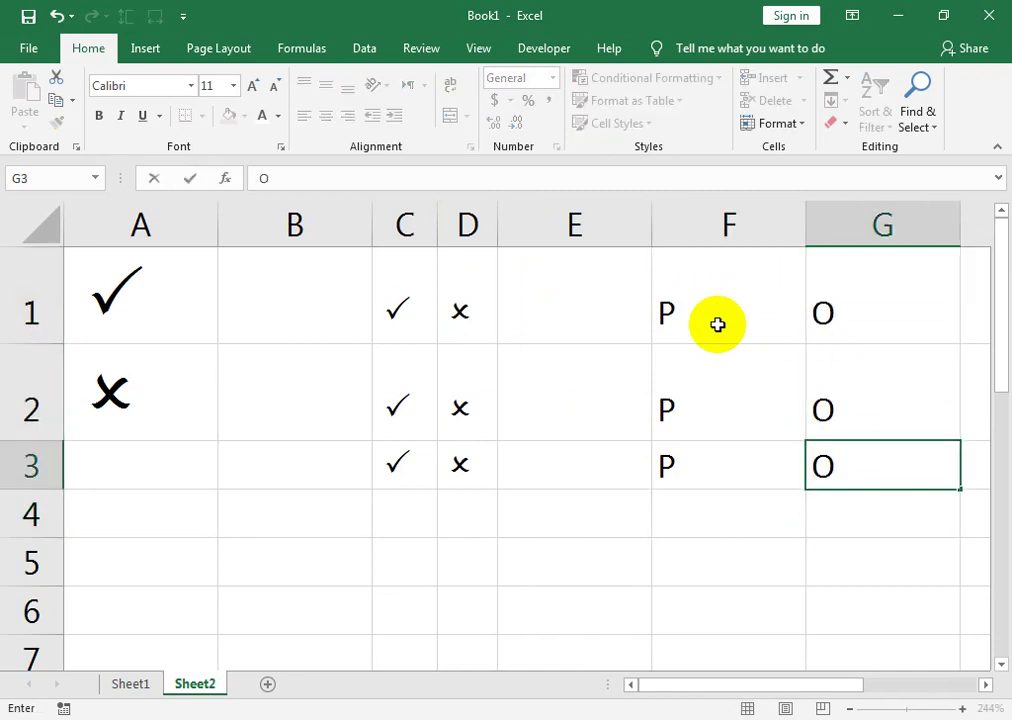
click(645, 300)
click(707, 309)
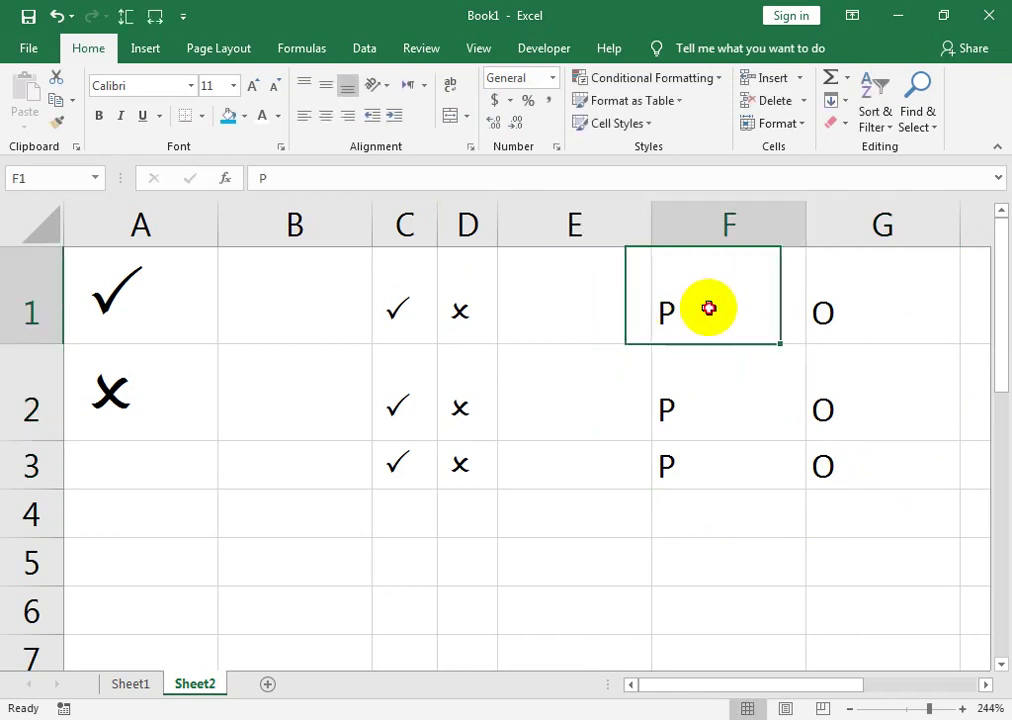
click(173, 90)
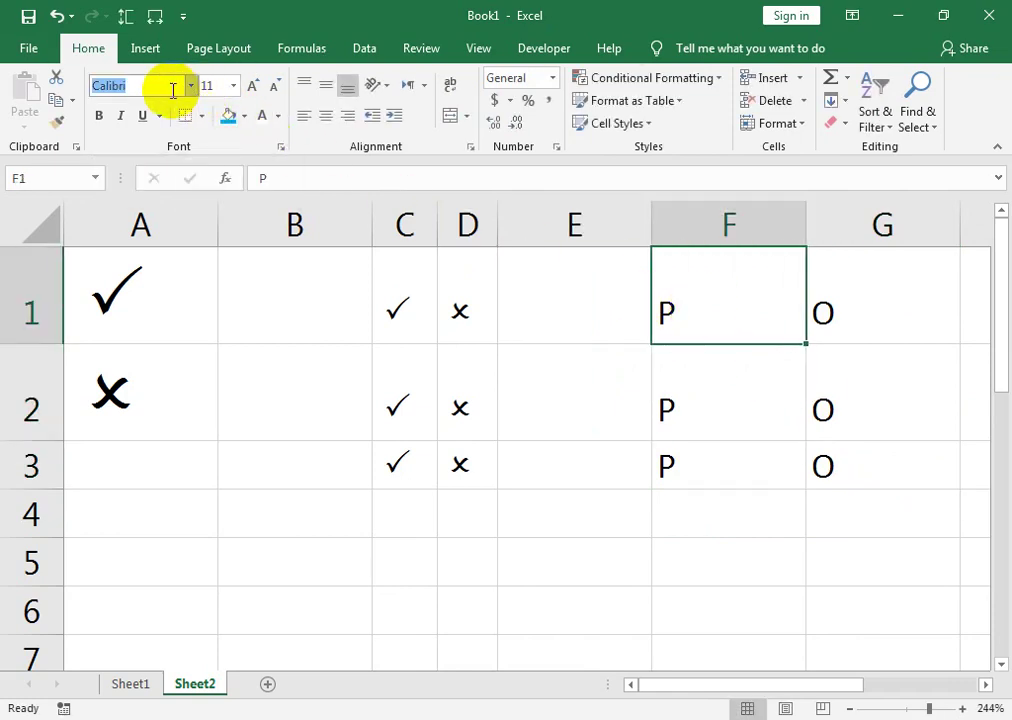
text(WWW)
key(BackSpace)
key(BackSpace)
key(BackSpace)
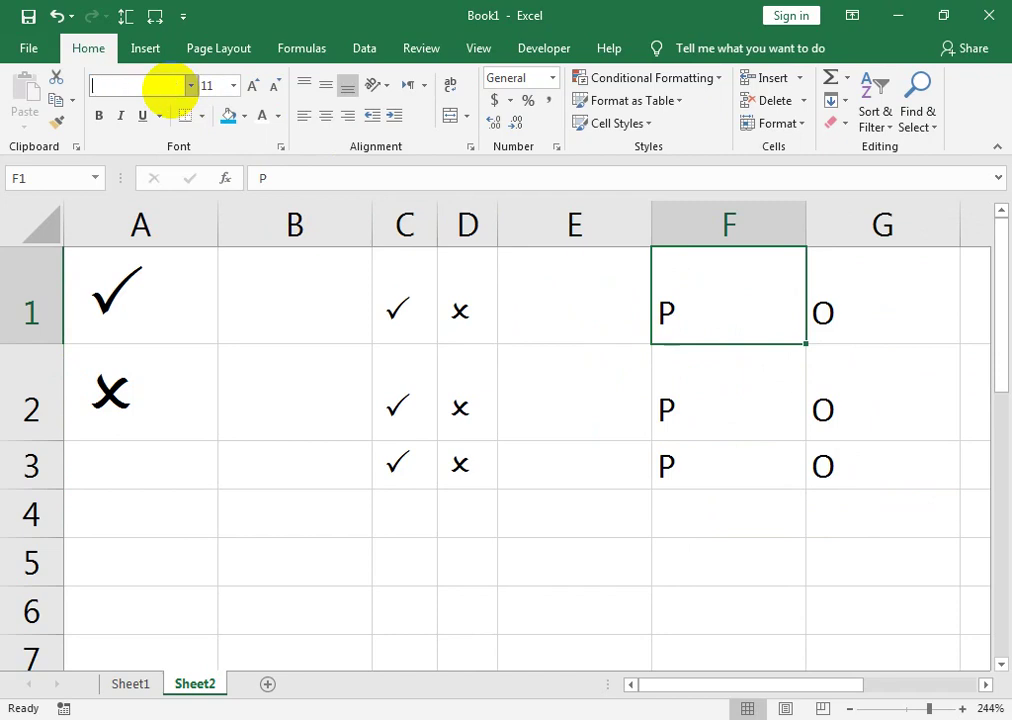
click(206, 258)
Step: Set the font of the range F1:G3 to Wingdings 2
drag(746, 307, 831, 459)
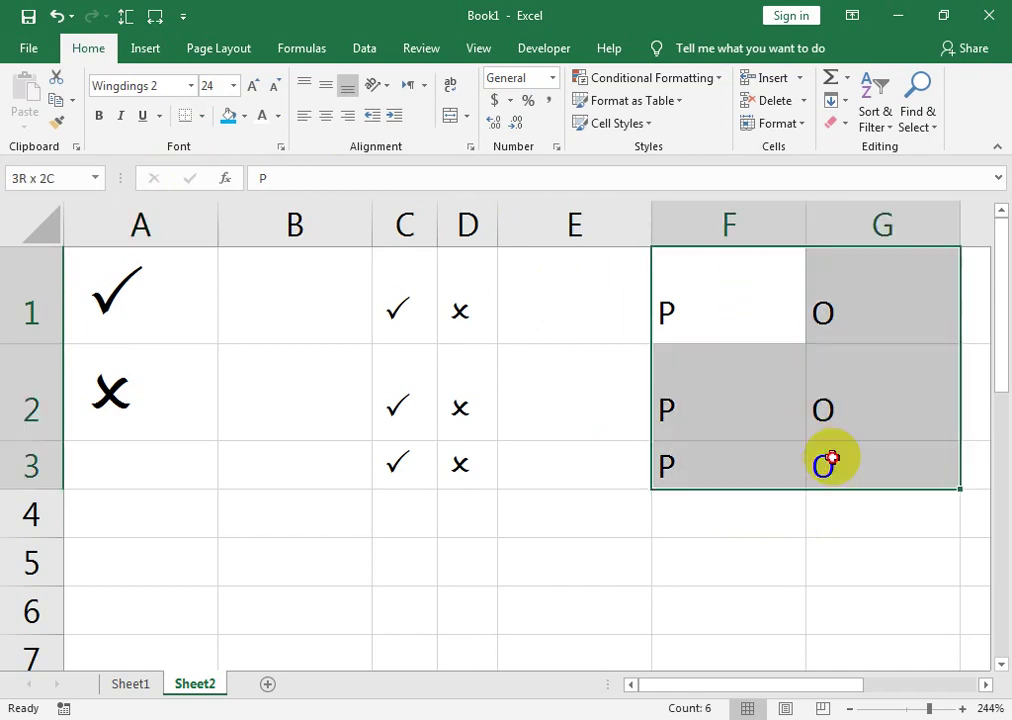
click(145, 85)
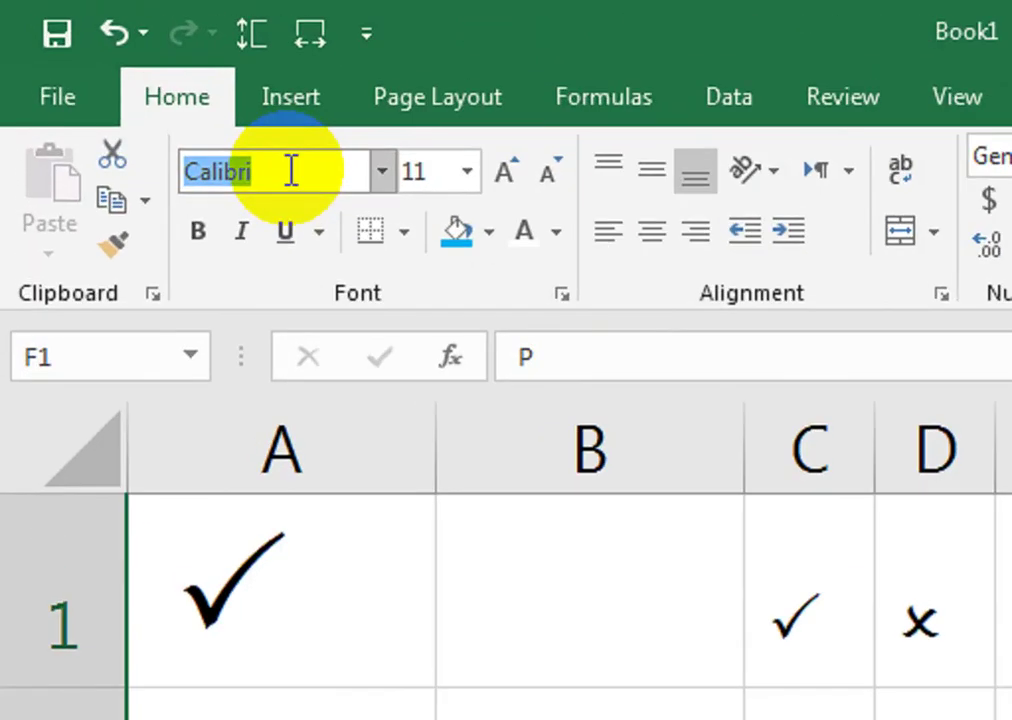
text(Webdings)
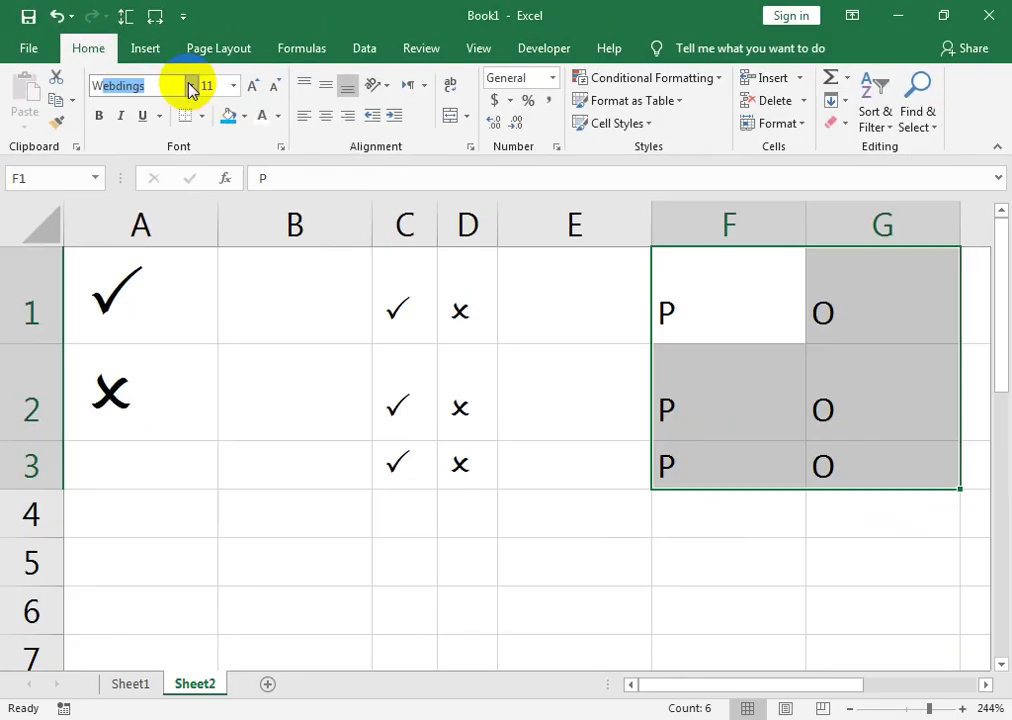
click(383, 175)
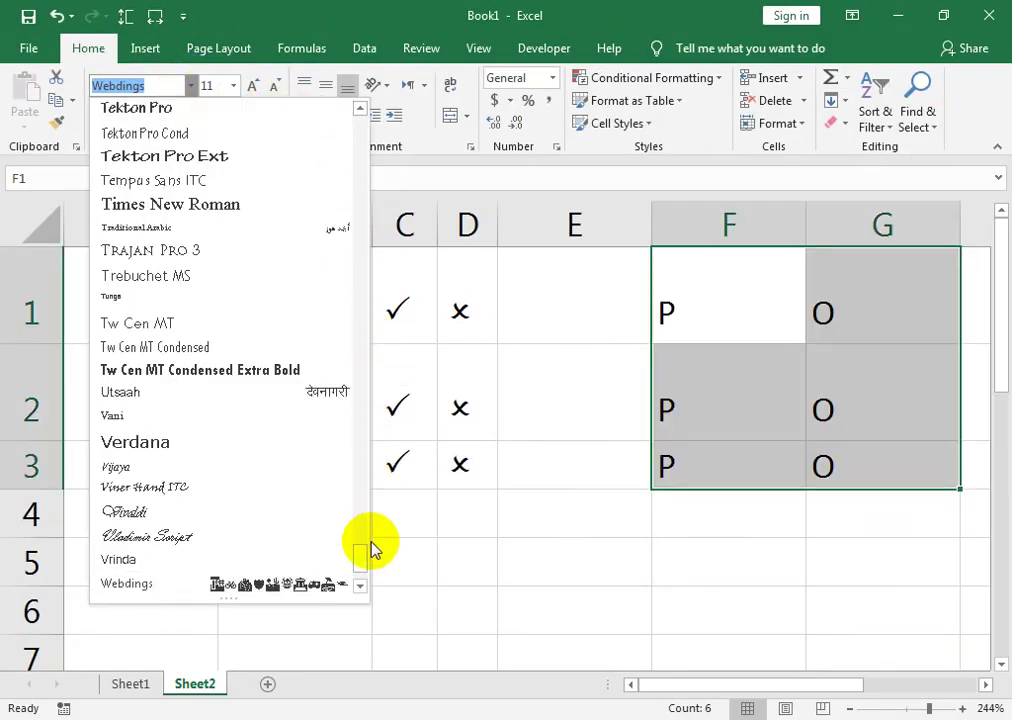
click(360, 592)
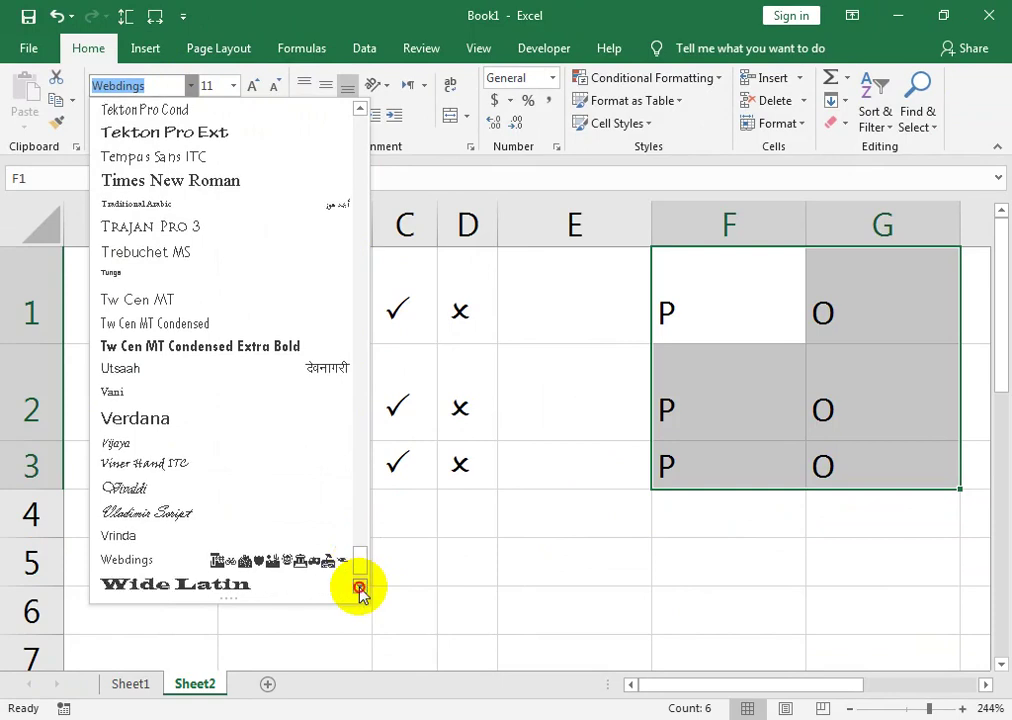
click(360, 592)
click(360, 592)
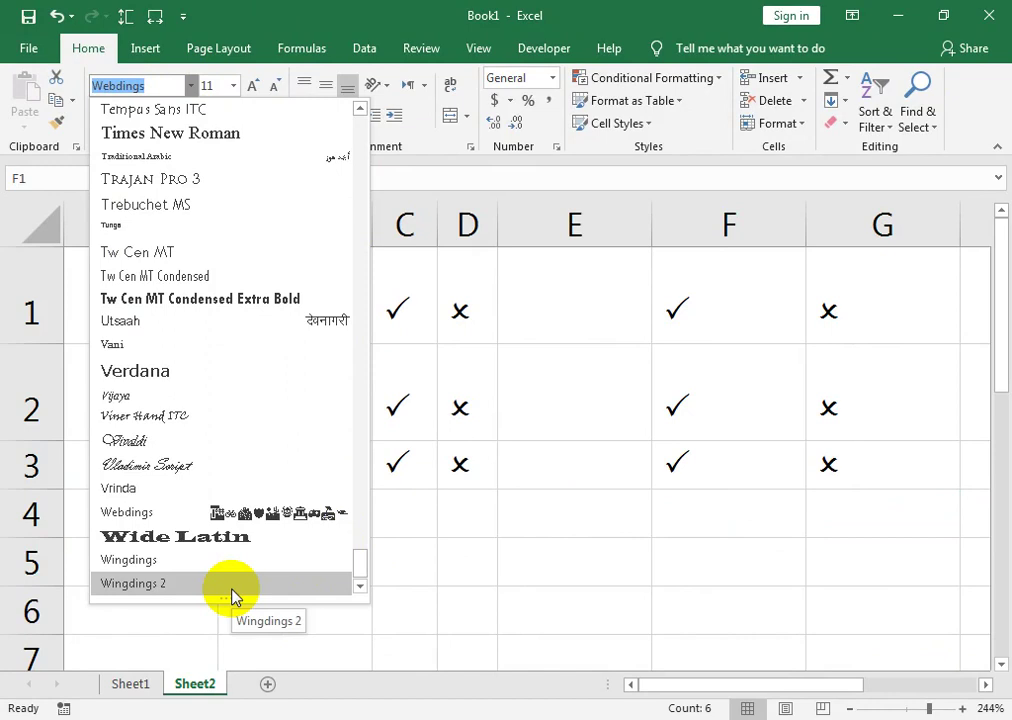
click(231, 593)
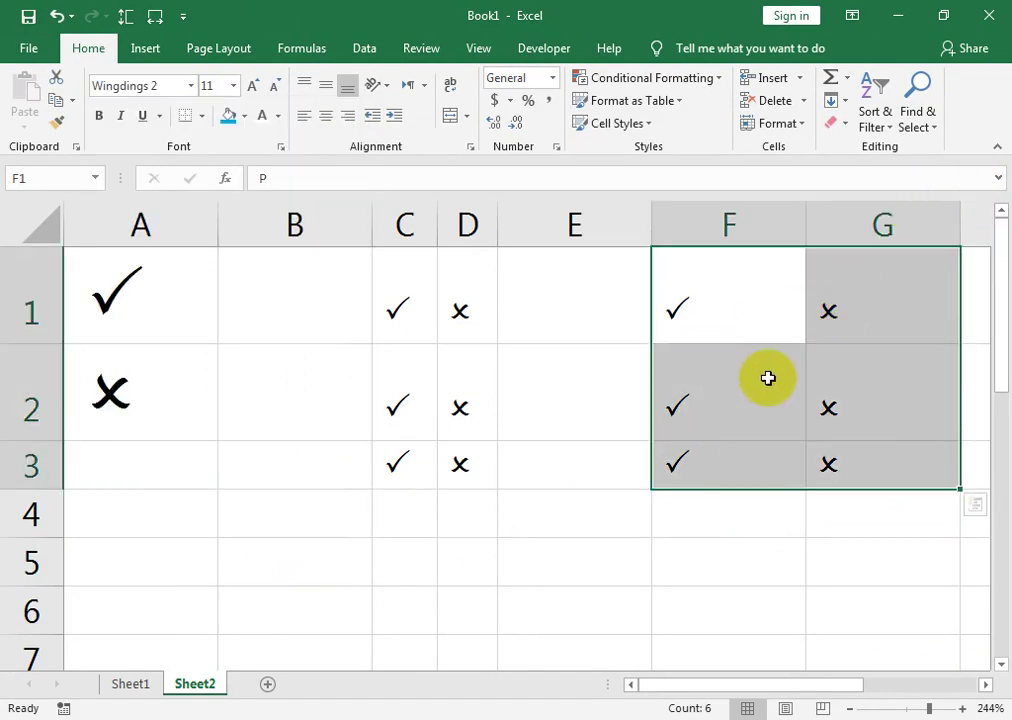
Step: Enter a capital P in cell B5 and a capital O in cells B6 and B7
click(252, 565)
text(P)
key(Return)
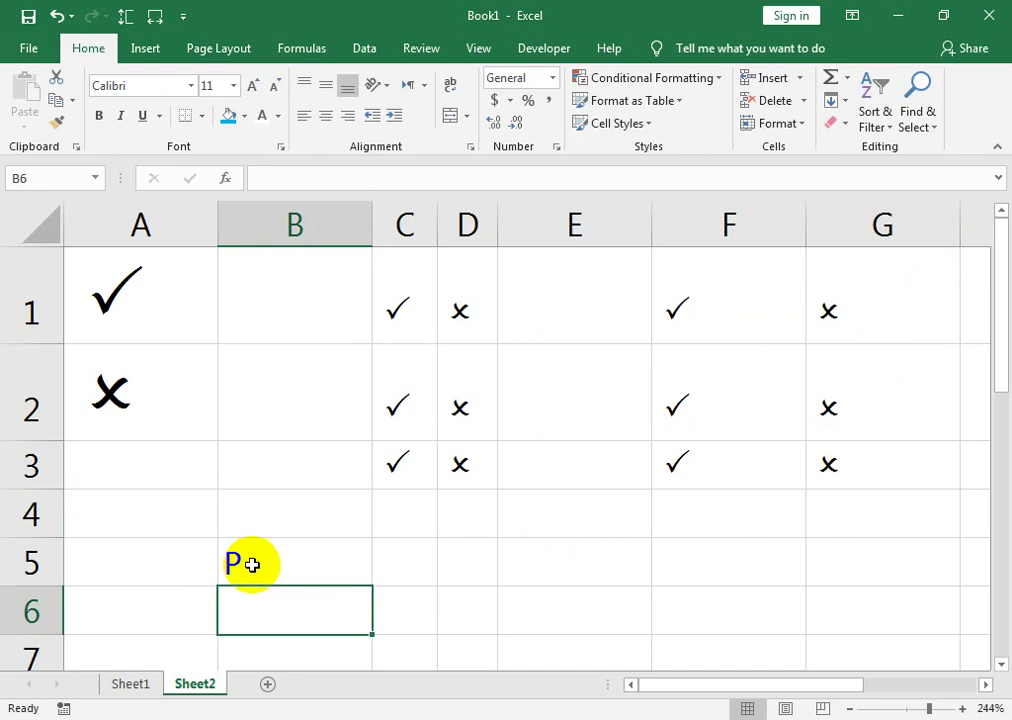
text(O)
key(Return)
text(O)
key(Return)
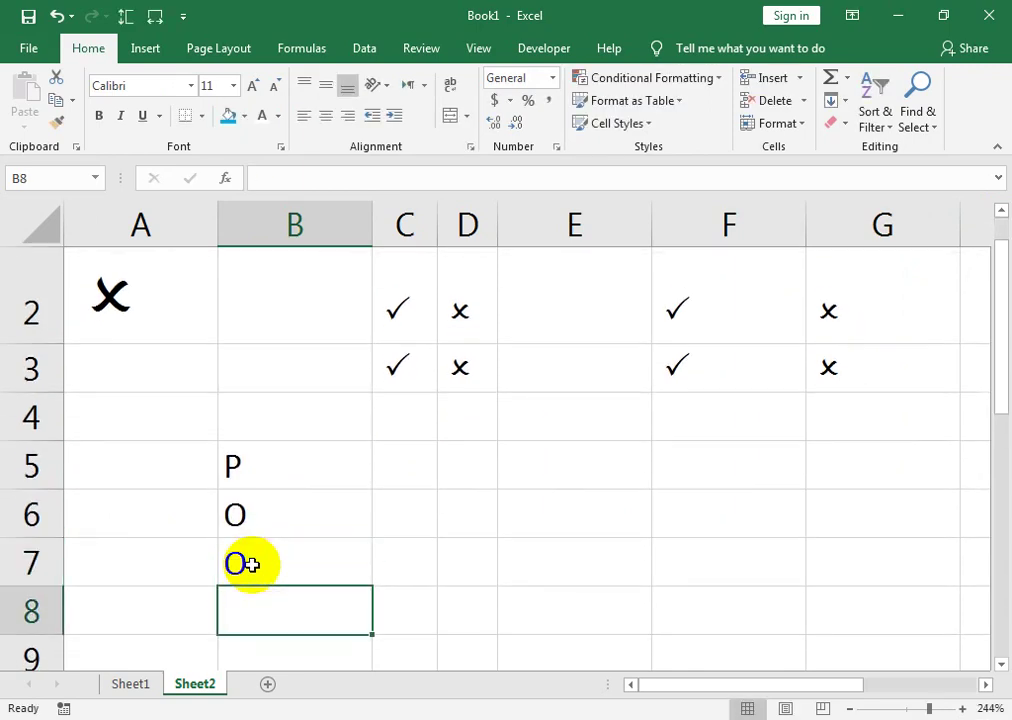
Step: Set cell B5's font to Wingdings 2 and copy its formatting onto cells B6 and B7
click(340, 481)
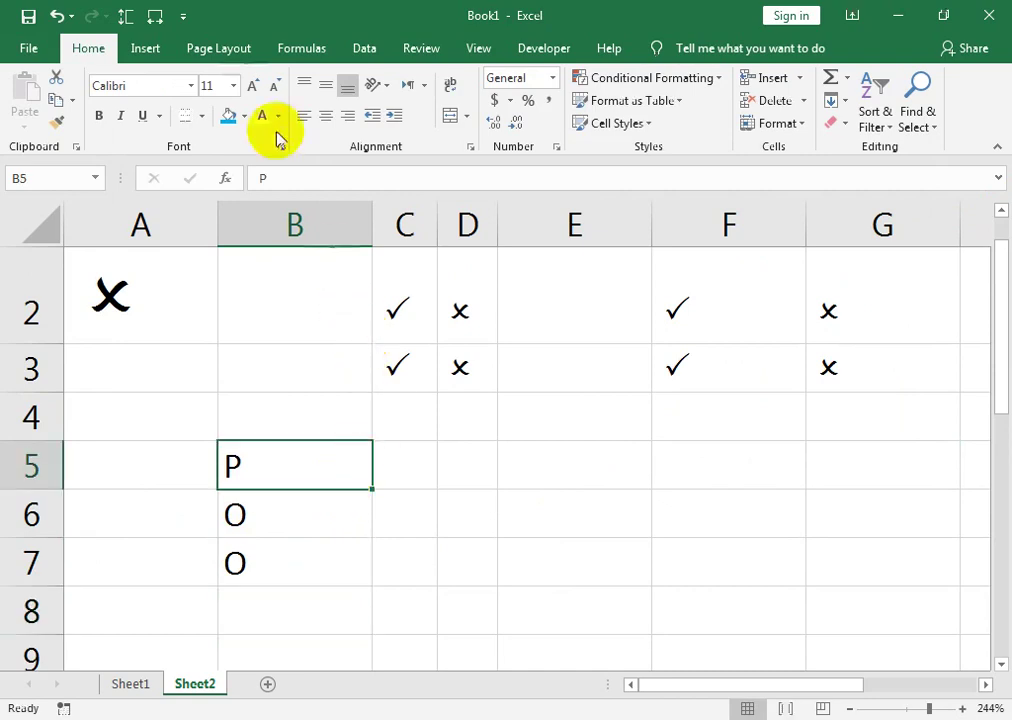
click(140, 86)
text(Webdings)
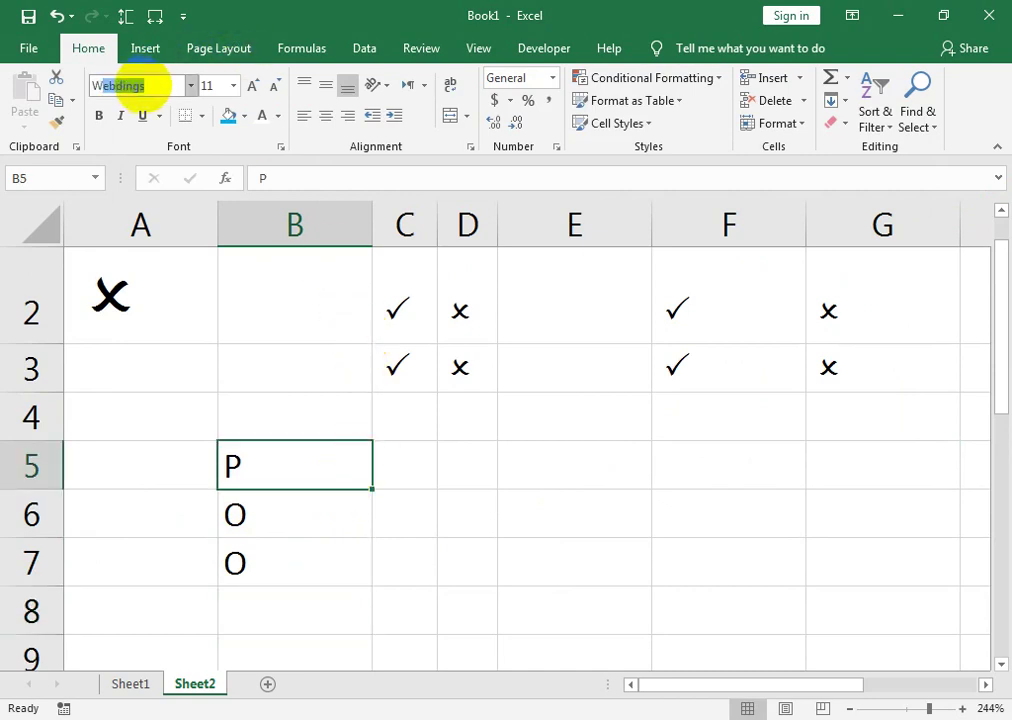
click(191, 87)
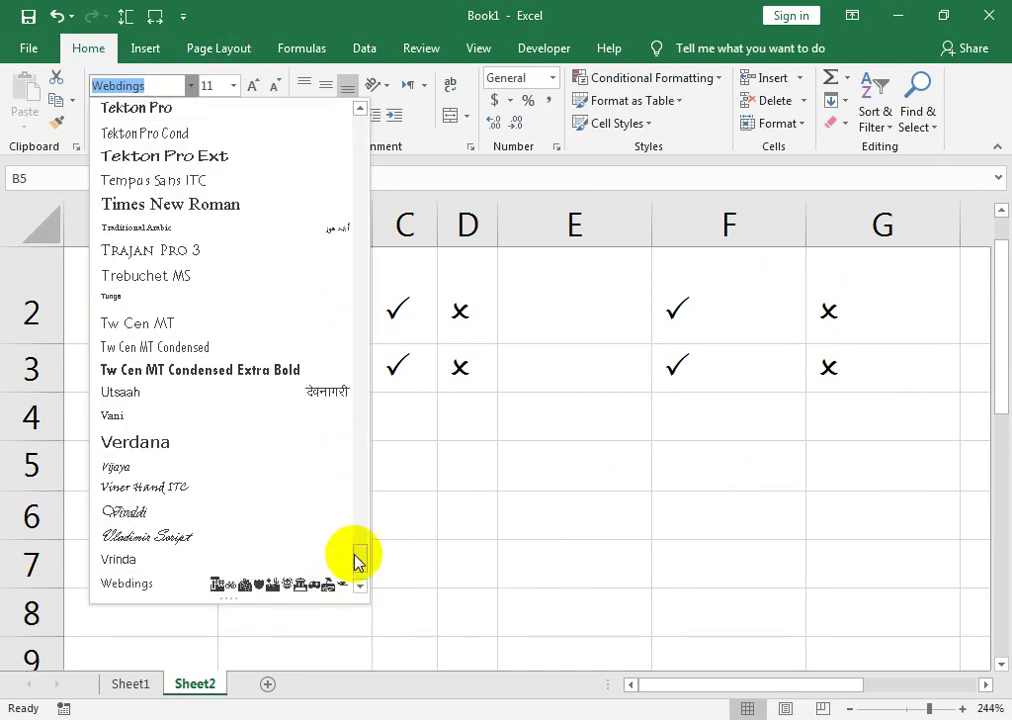
drag(355, 560, 357, 582)
click(213, 566)
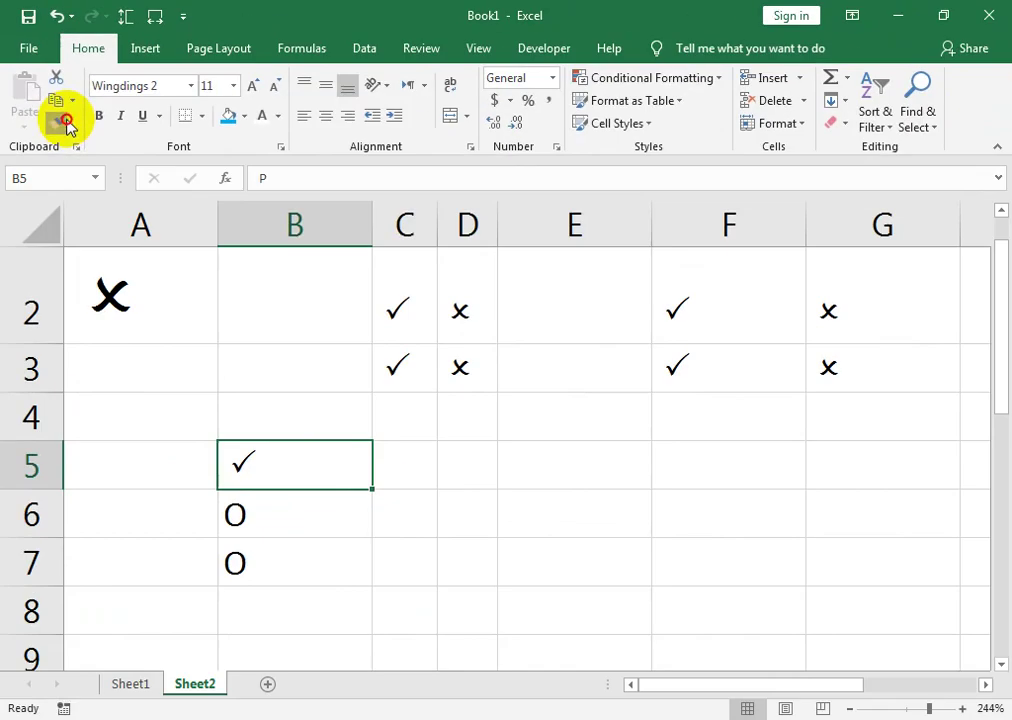
click(60, 122)
drag(266, 511, 262, 562)
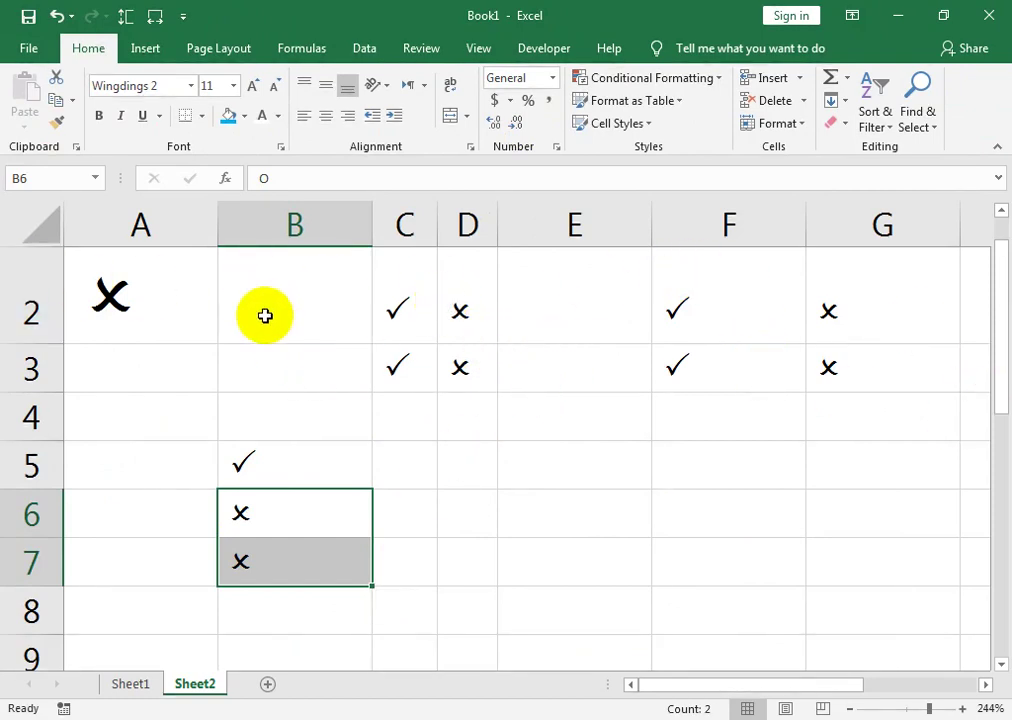
Step: Add a new worksheet and enter 40, 20, 30, 65 and 54 in cells A1 to A5
click(267, 684)
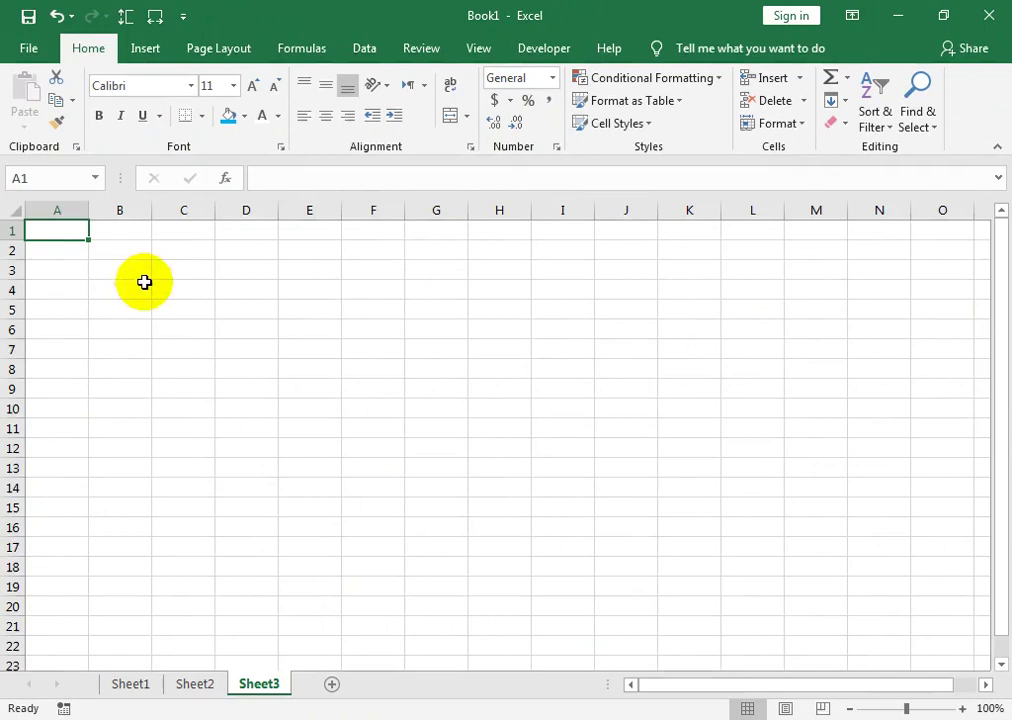
drag(906, 708, 916, 708)
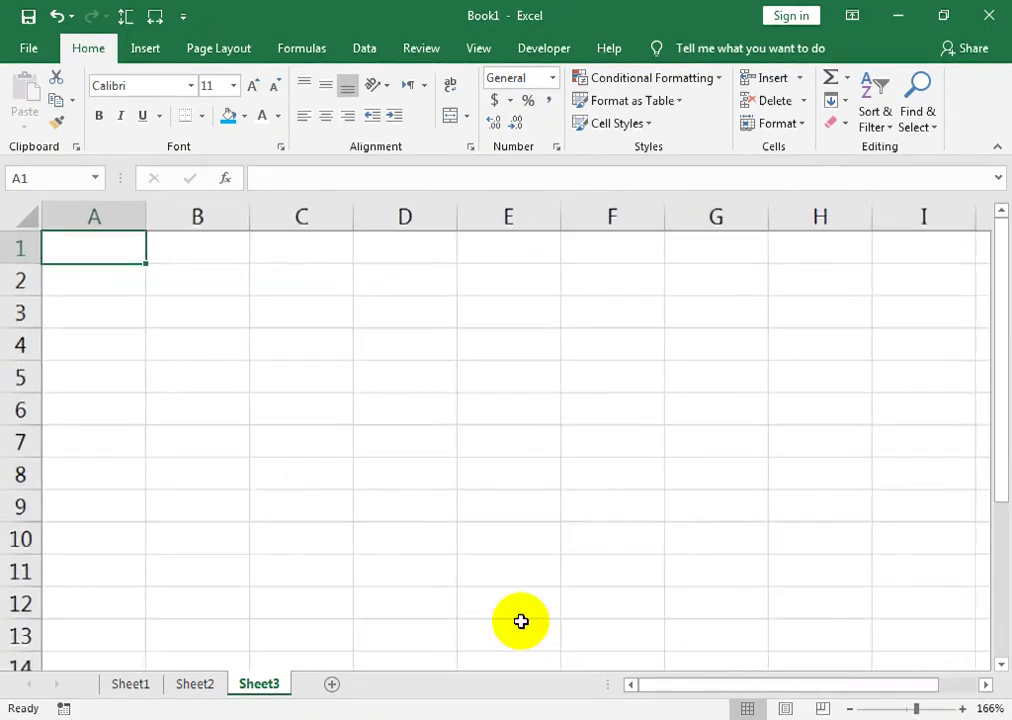
text(40)
key(Return)
text(20)
key(Return)
text(3)
key(Return)
key(Up)
text(30)
key(Return)
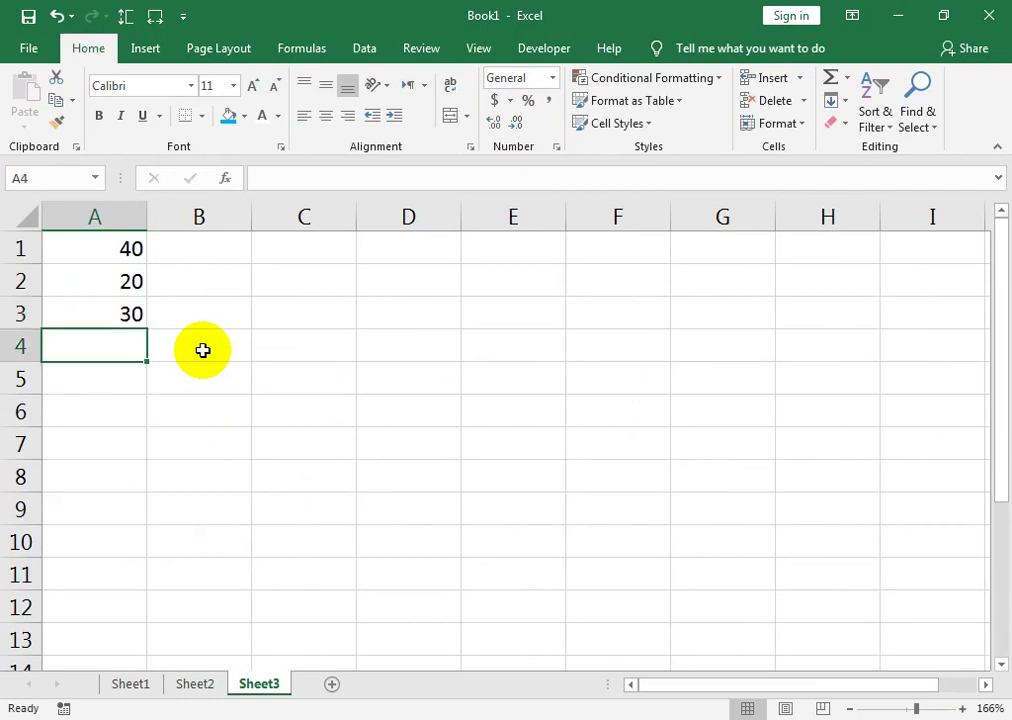
text(65)
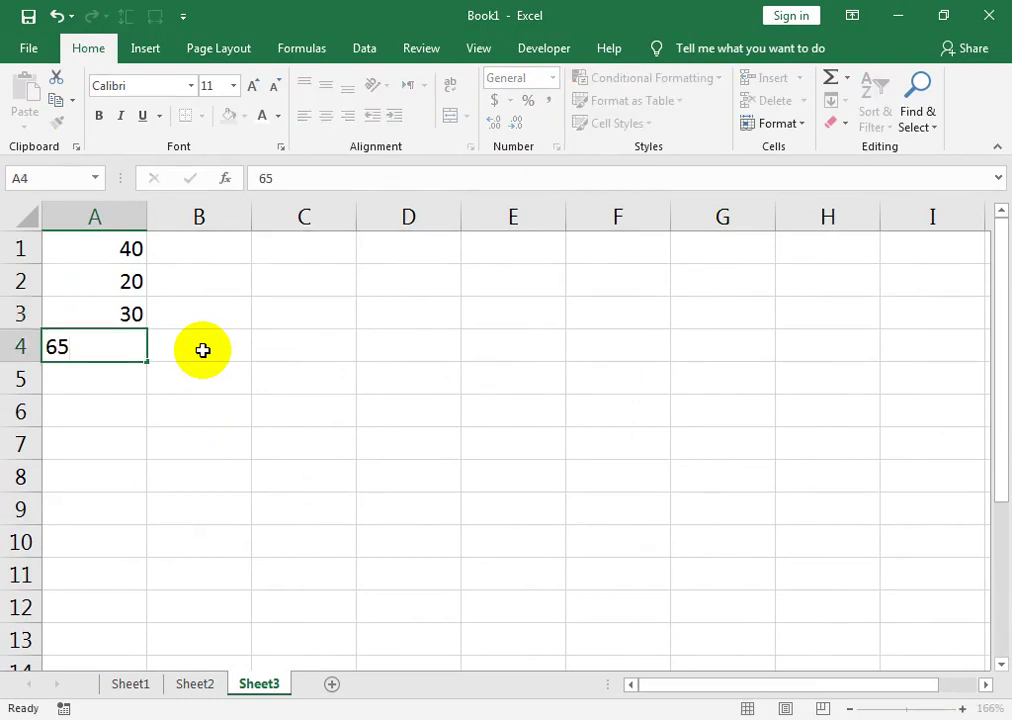
key(Return)
text(54)
key(Return)
Step: Start an IF formula in cell B1 with the logical test A1>=33
drag(916, 708, 929, 711)
click(323, 280)
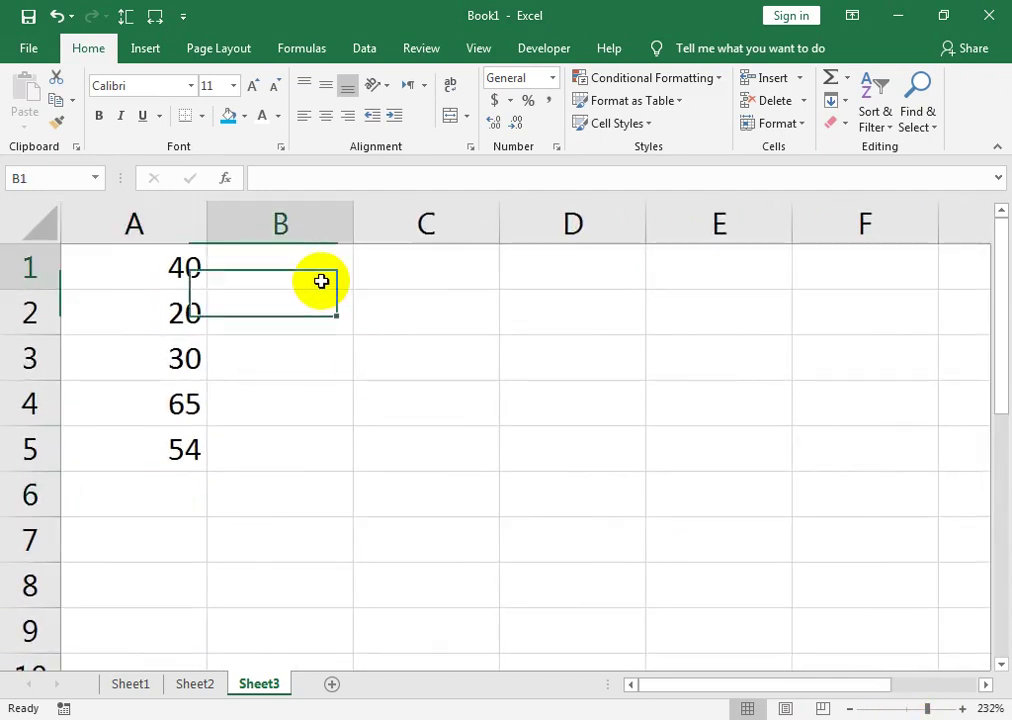
text(=IF()
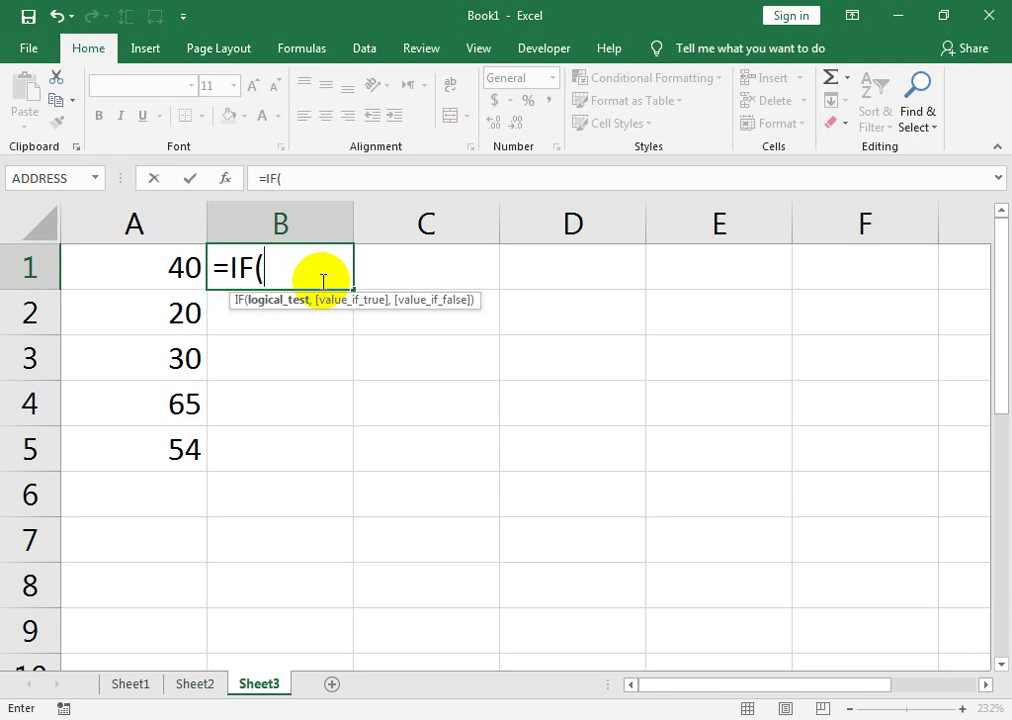
key(Left)
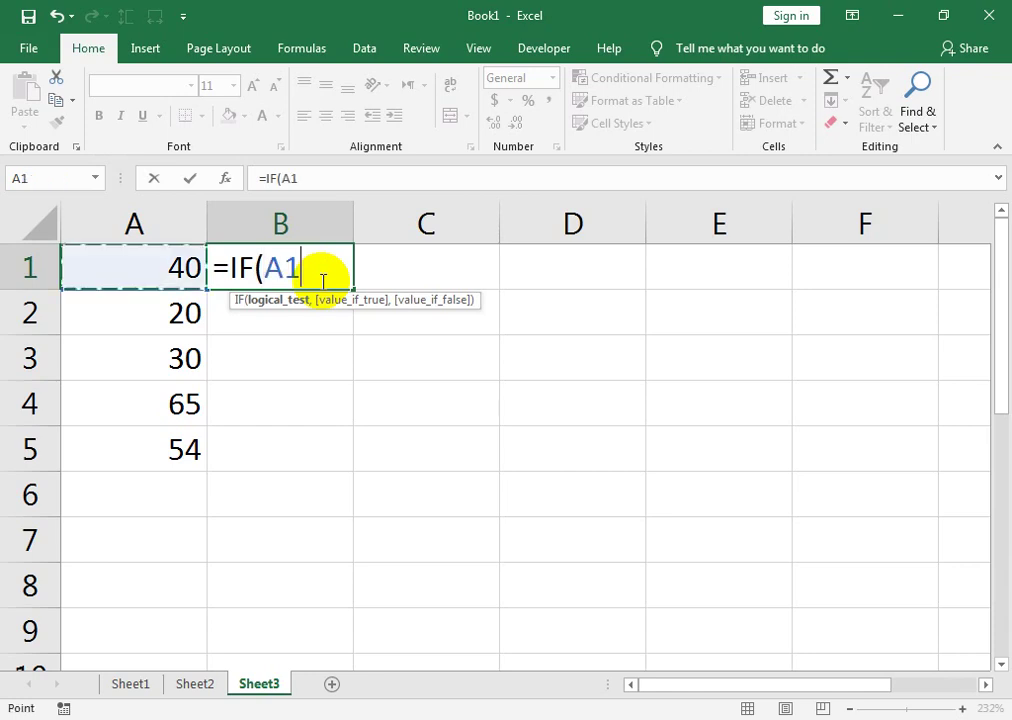
text(>=)
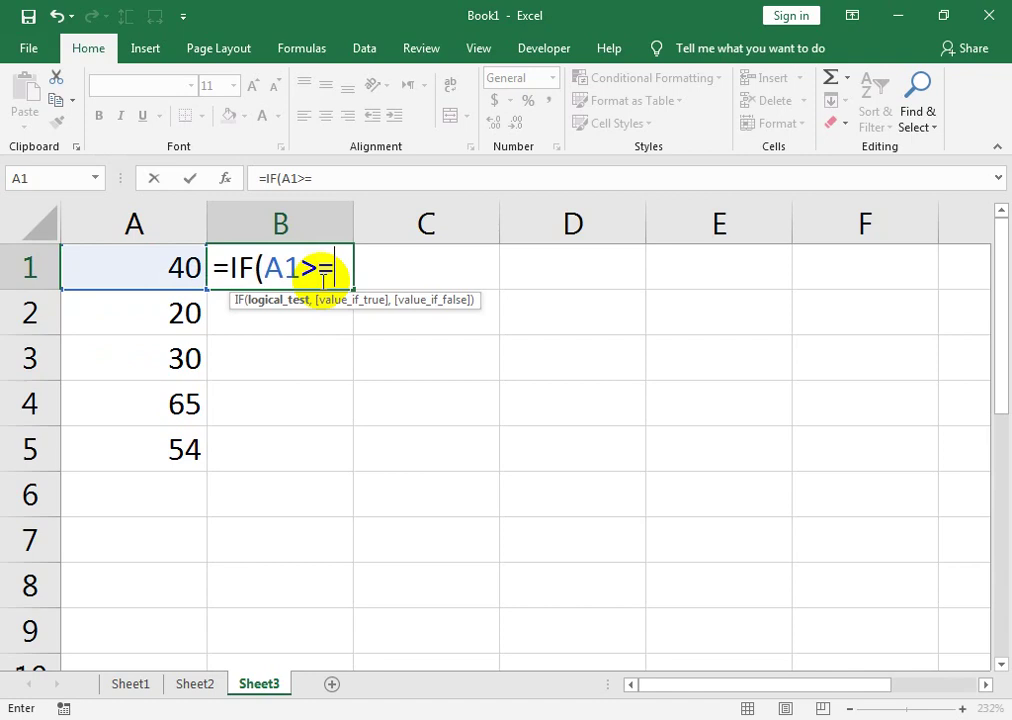
text(33)
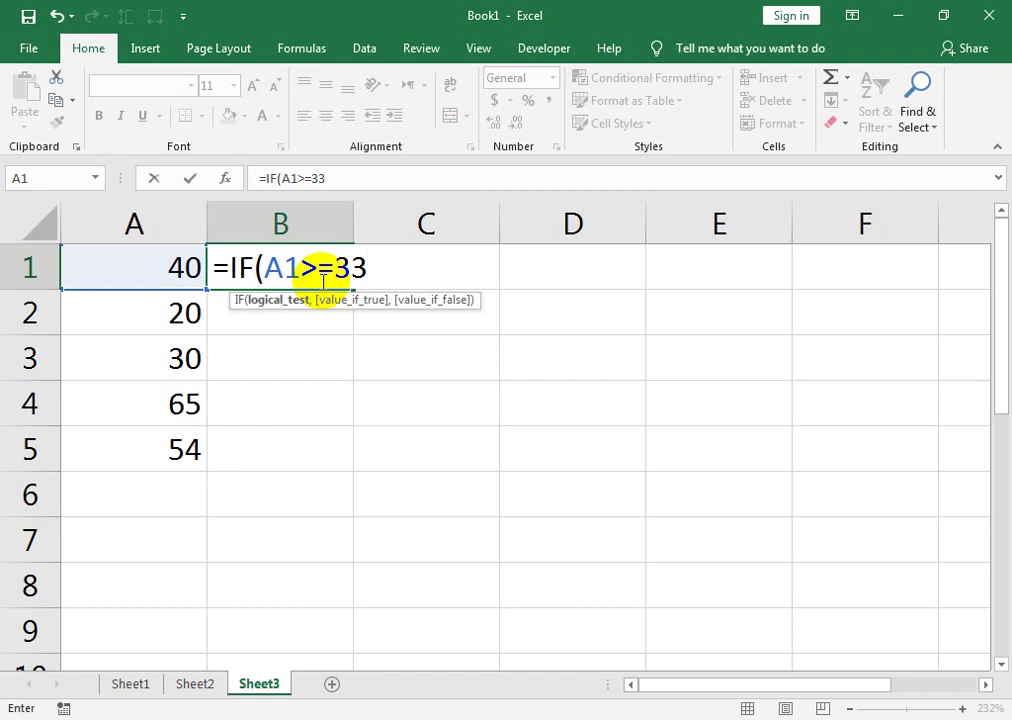
text(,)
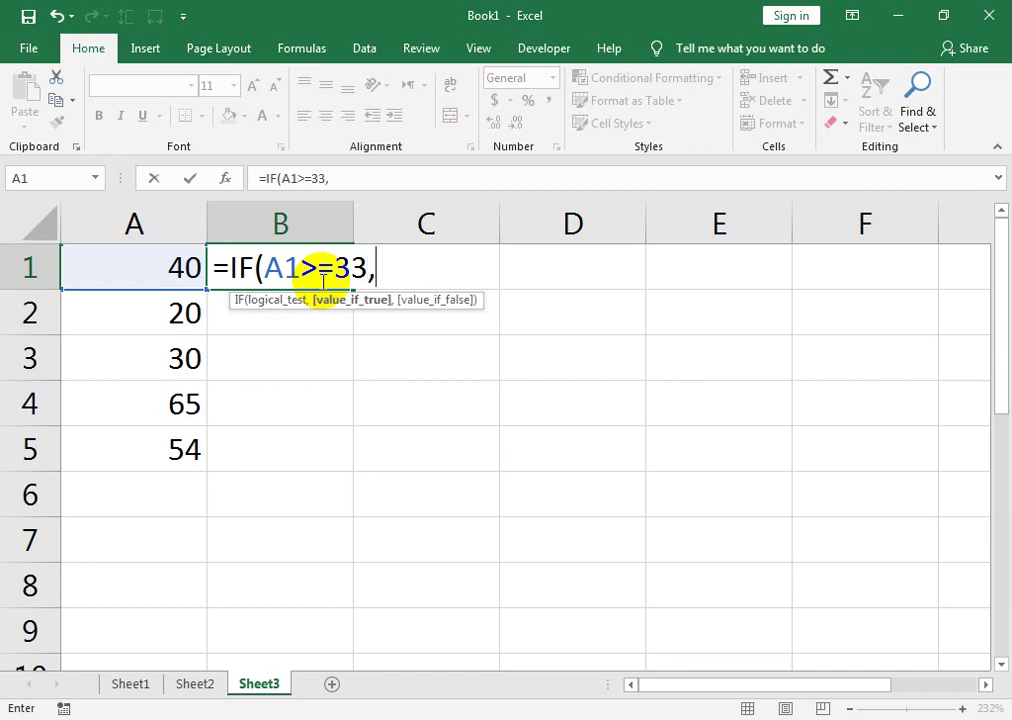
Step: Give the IF formula in B1 the text "Pass" as its value if true
text("P",")
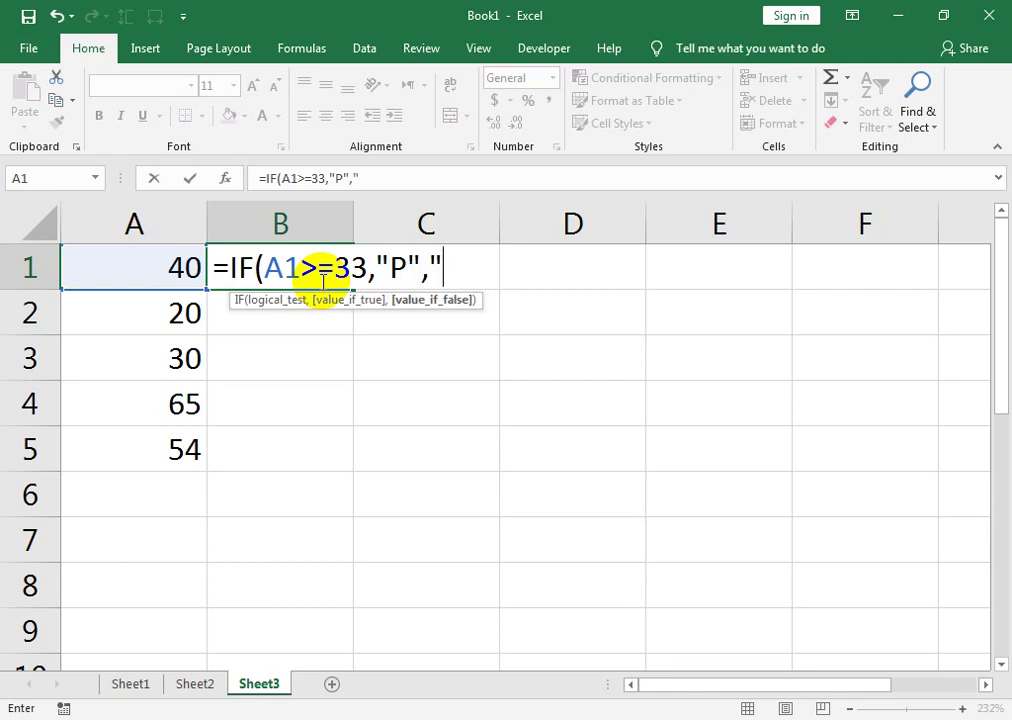
key(BackSpace)
key(BackSpace)
key(BackSpace)
text(aSS)
key(BackSpace)
key(BackSpace)
key(BackSpace)
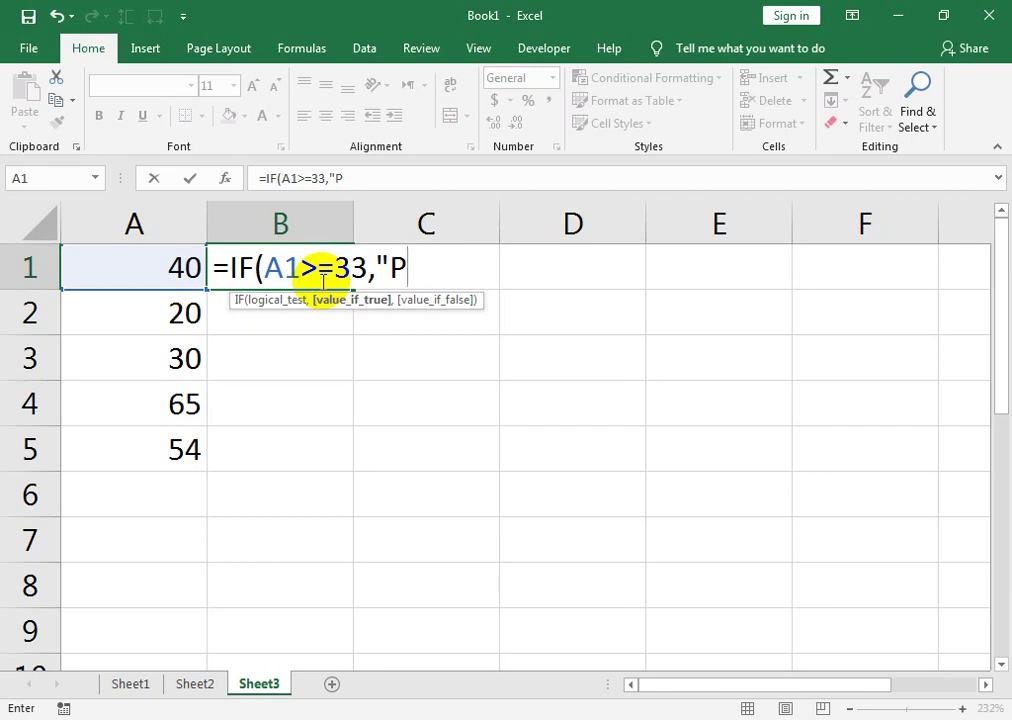
text(ass)
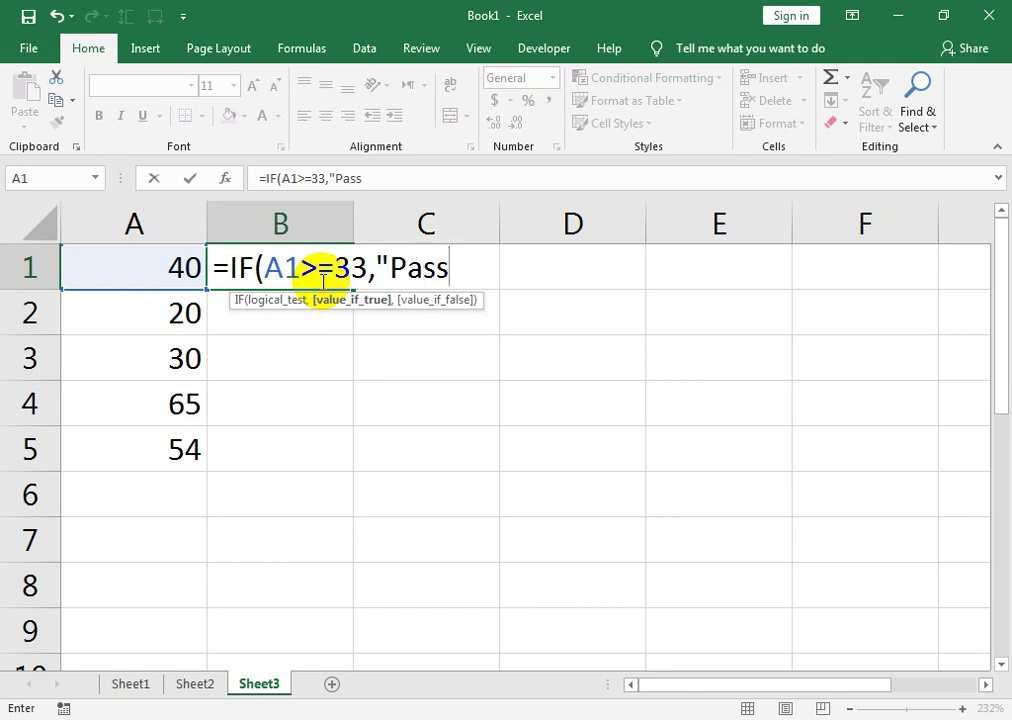
text(")
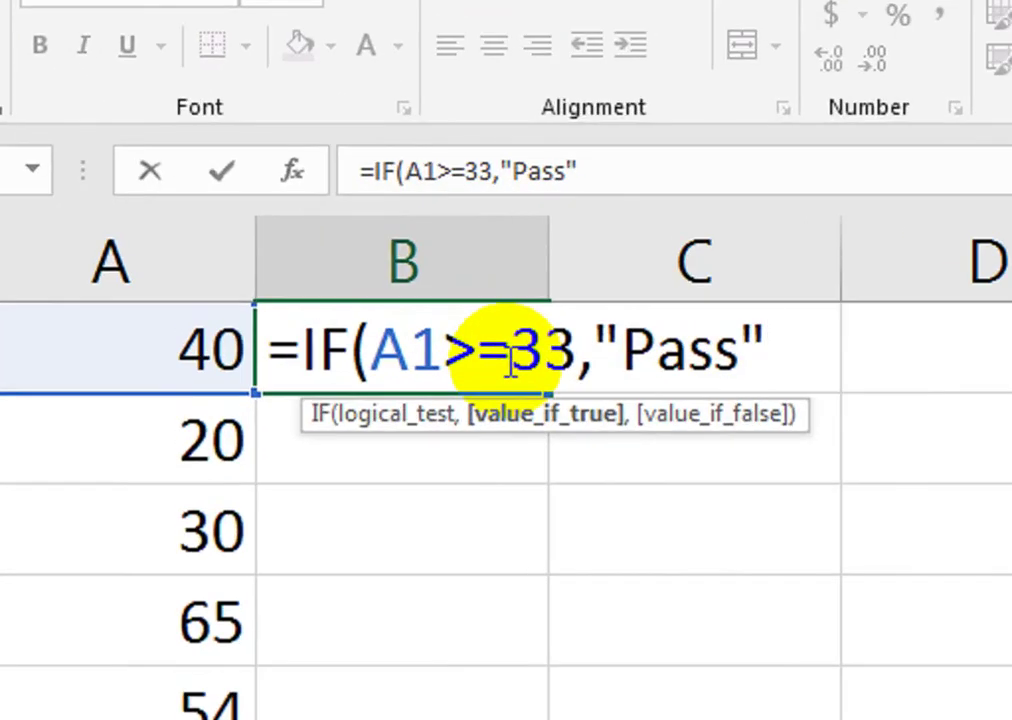
Step: Add "Fail" as the value if false and enter the completed IF formula in B1
text(,)
text("Fi)
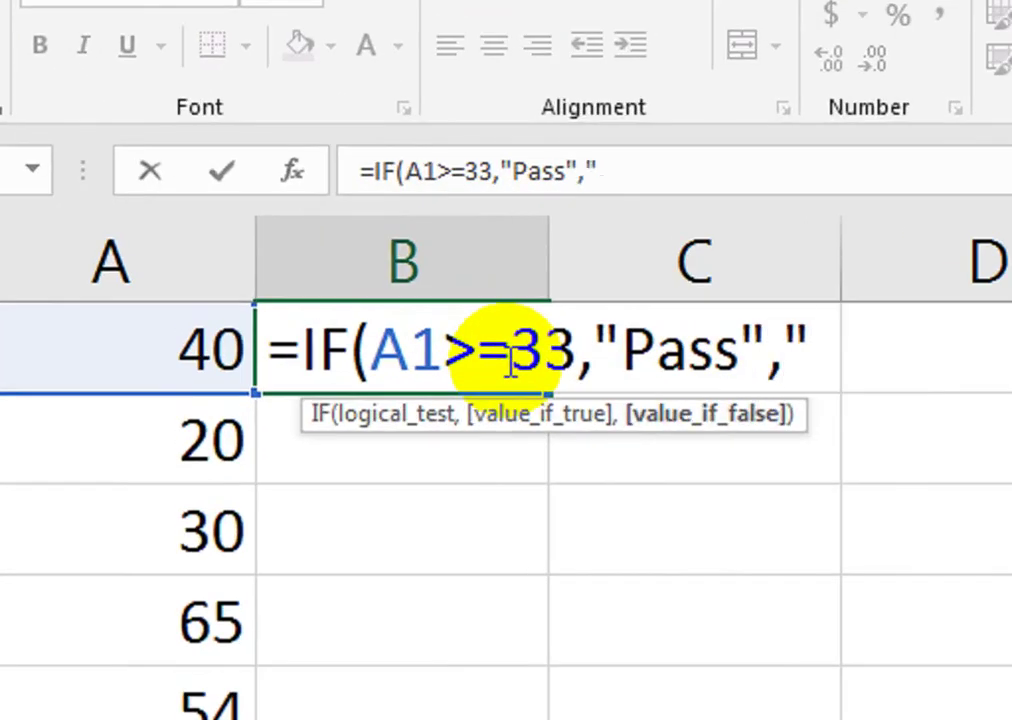
key(BackSpace)
text(a)
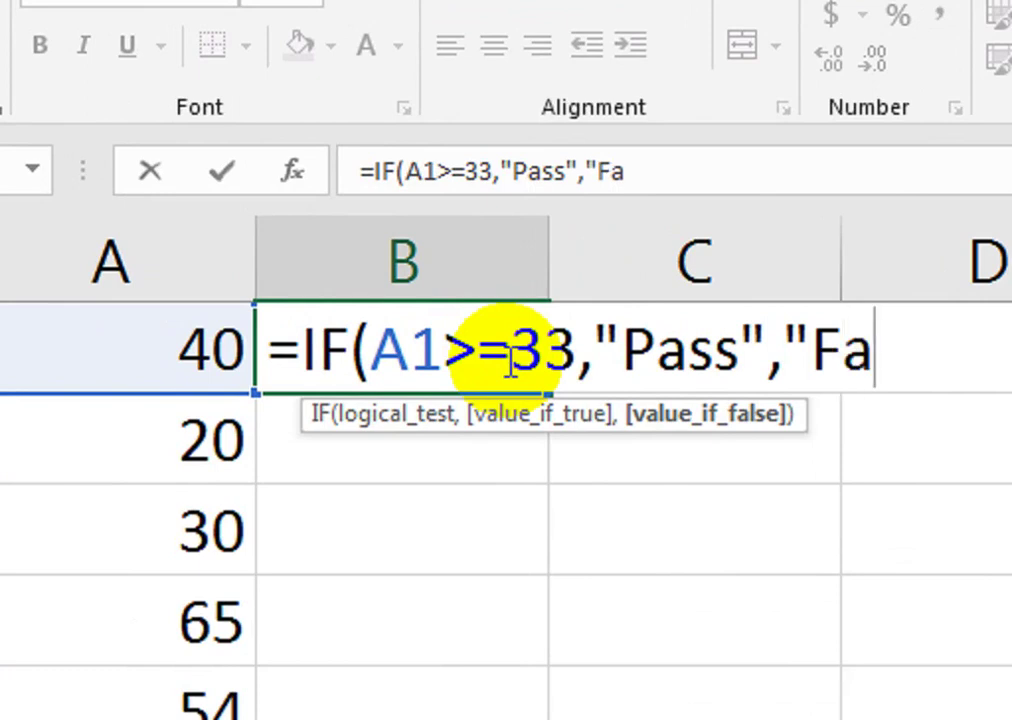
text(il")
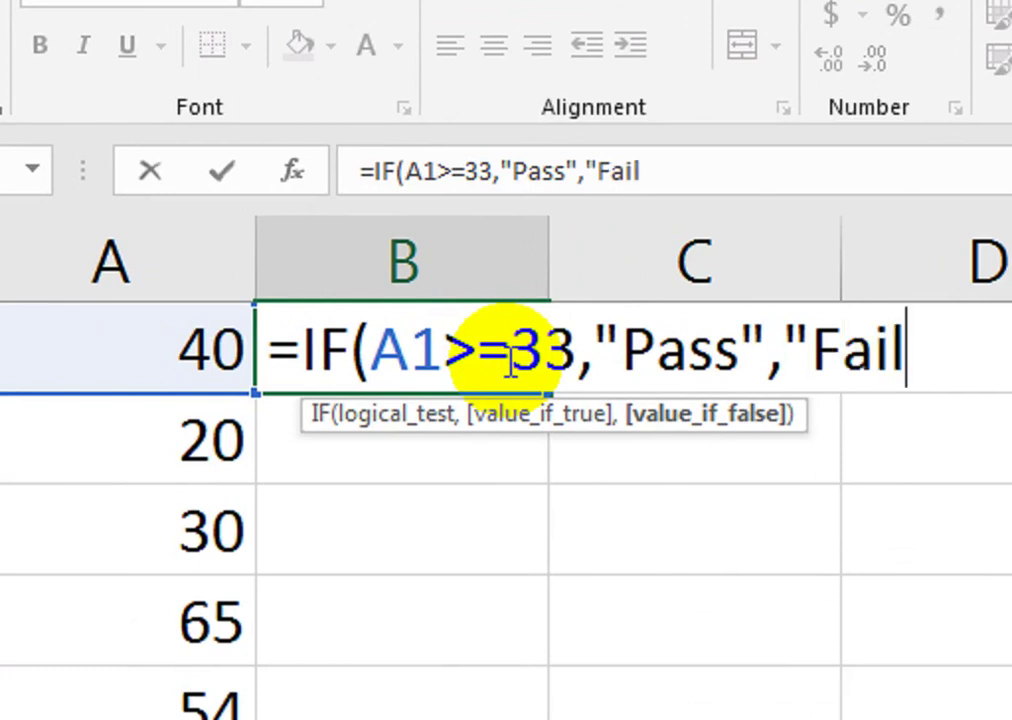
text())
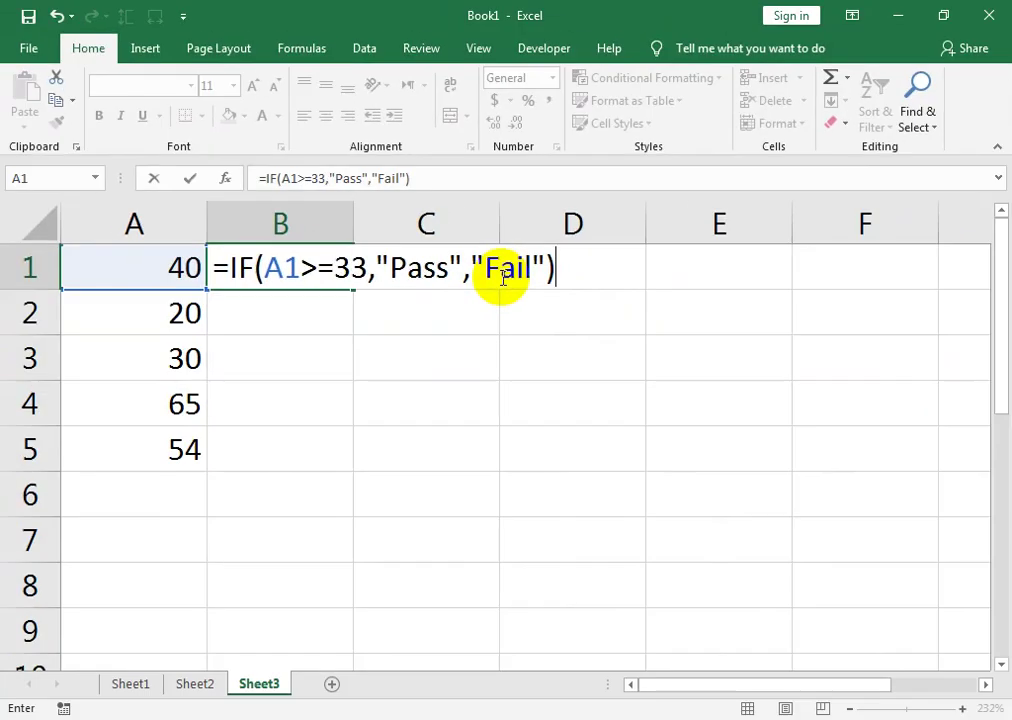
key(Return)
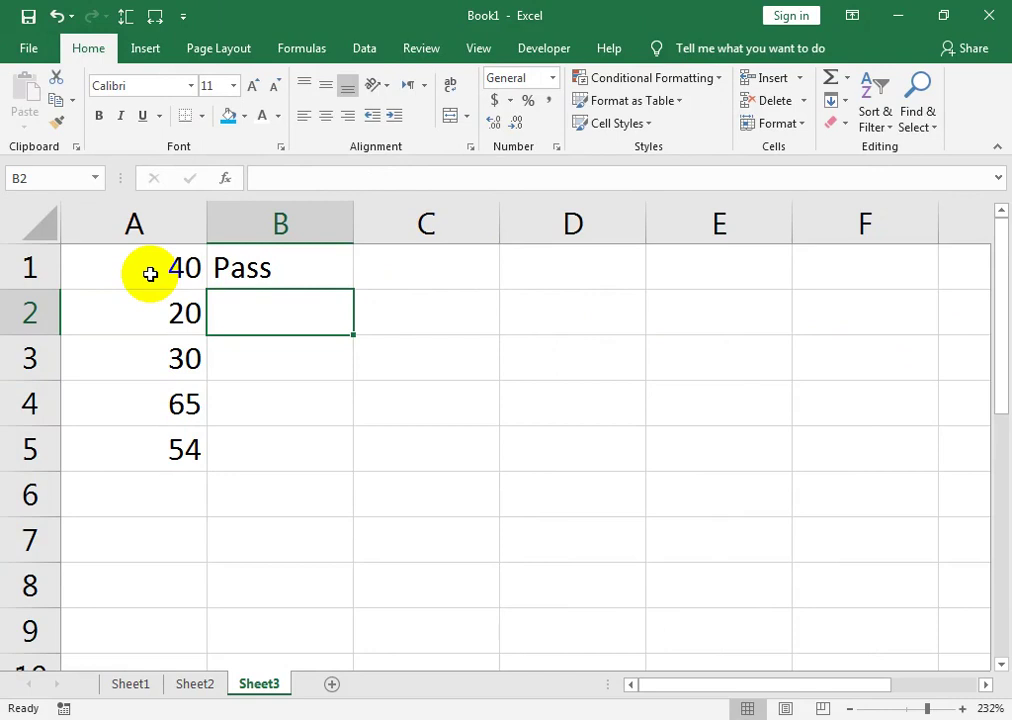
Step: Review the IF formula in B1 and fill it down through cell B5
double_click(214, 268)
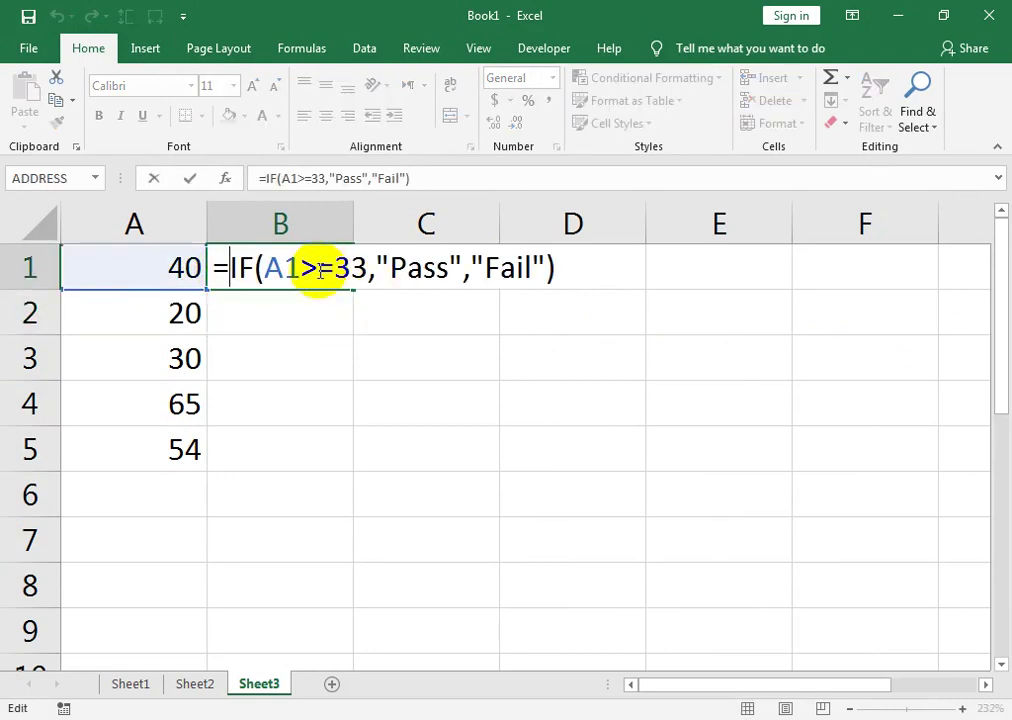
key(Return)
click(226, 267)
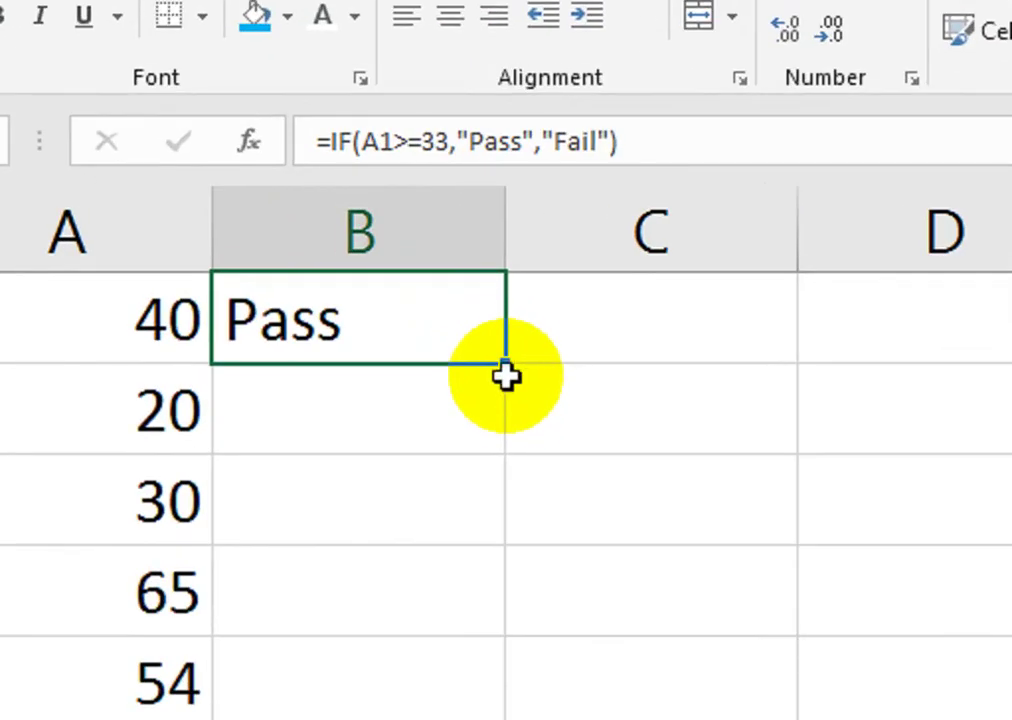
drag(508, 366, 440, 692)
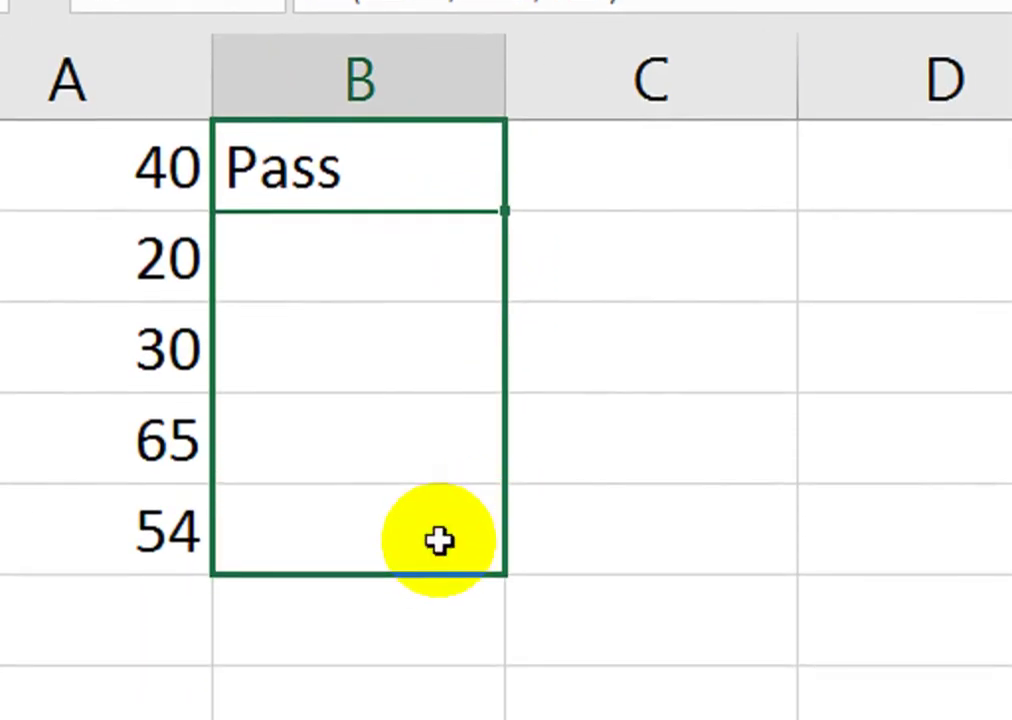
drag(440, 540, 440, 540)
Step: Start an IF formula in cell C1 whose logical test compares cell B1 using an equals sign
click(540, 190)
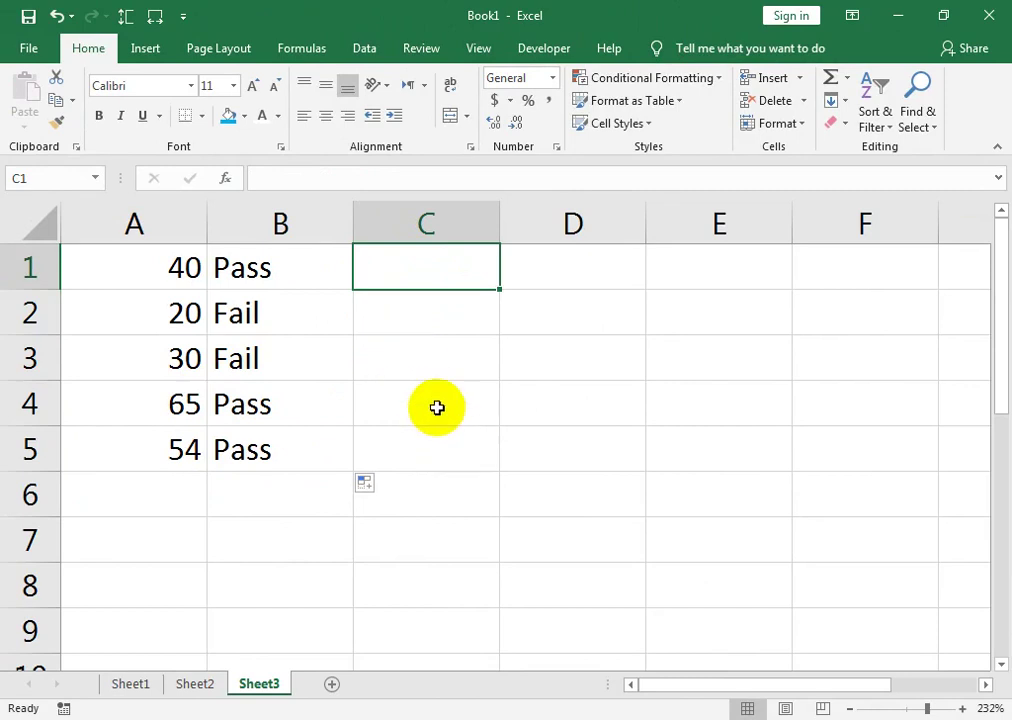
text(=if()
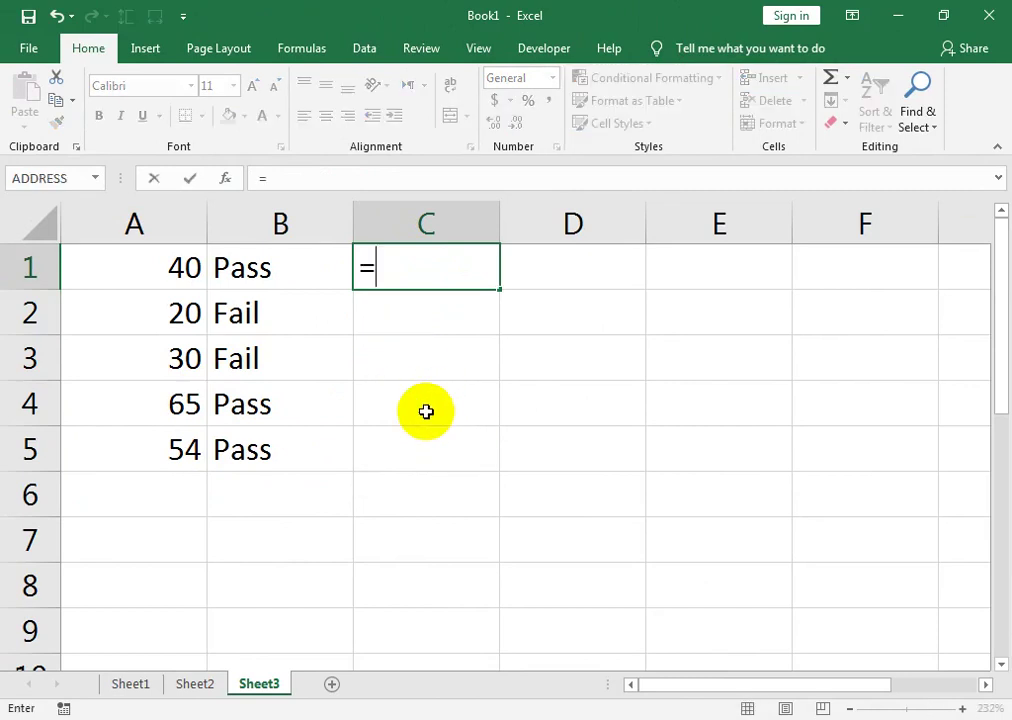
key(BackSpace)
key(BackSpace)
key(BackSpace)
text(IF)
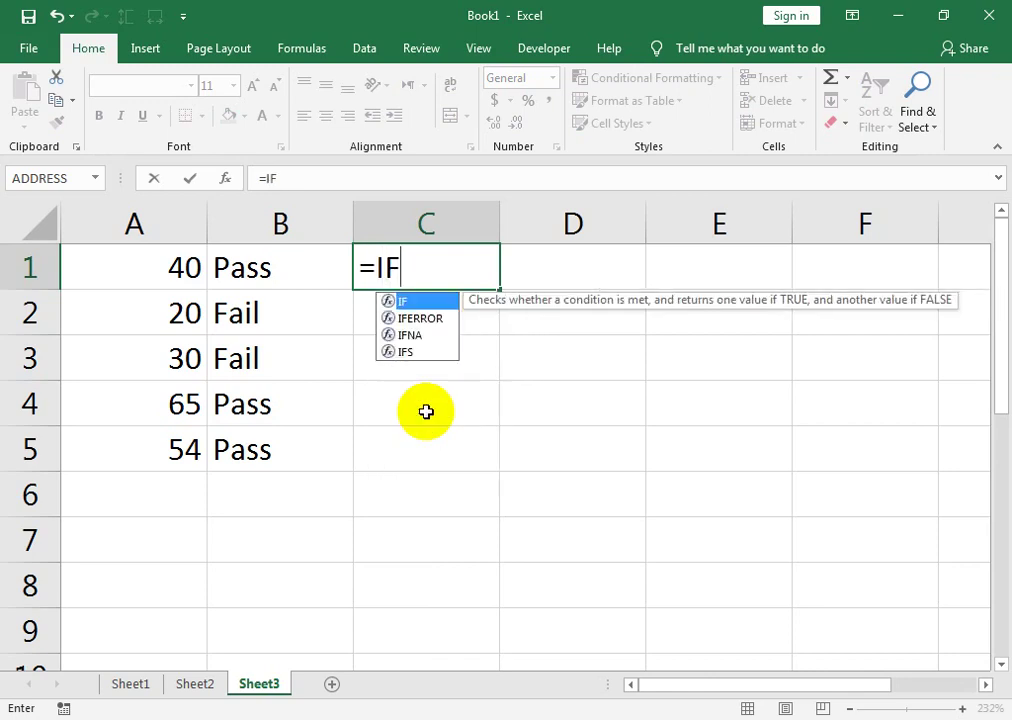
text(()
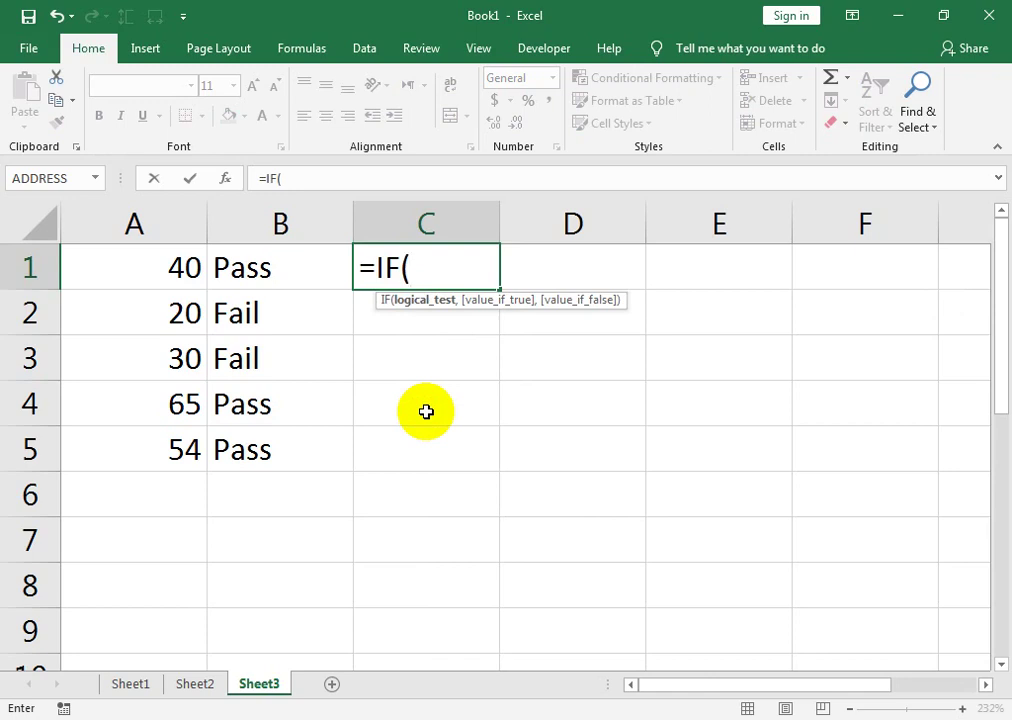
key(Left)
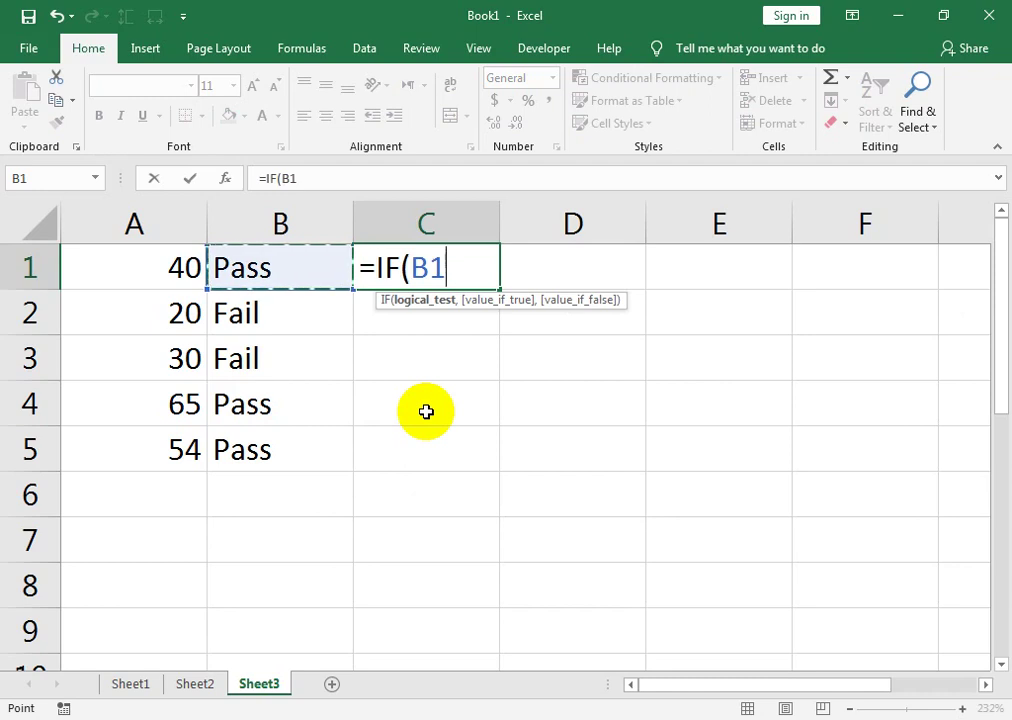
text(=)
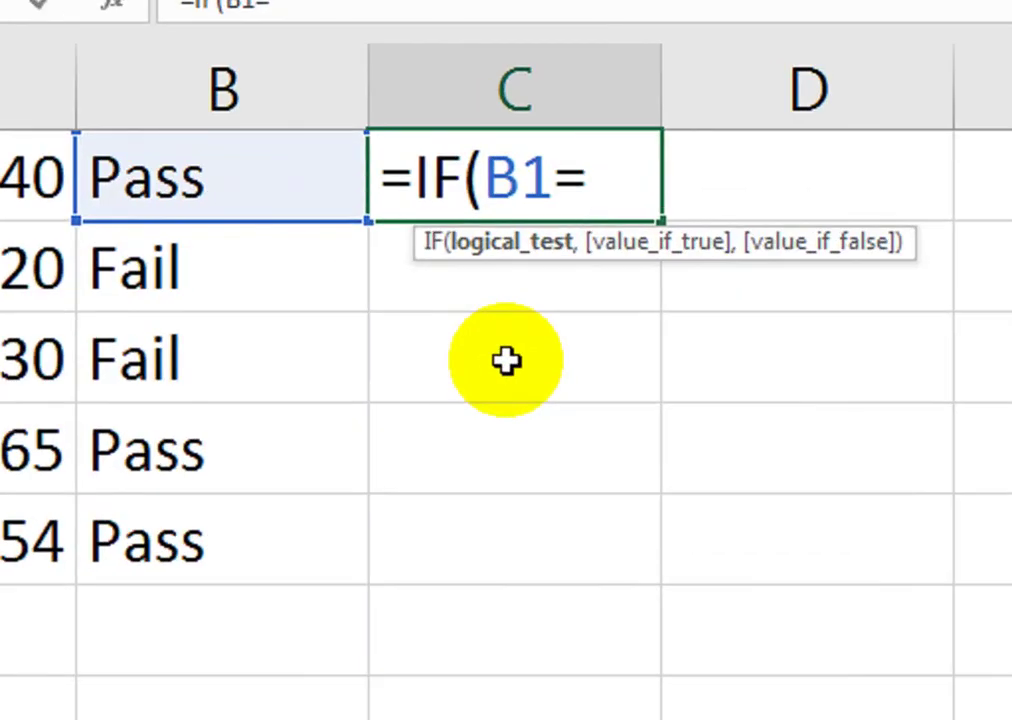
Step: Complete the logical test of the IF formula in C1 as B1="Pass"
text("pASS)
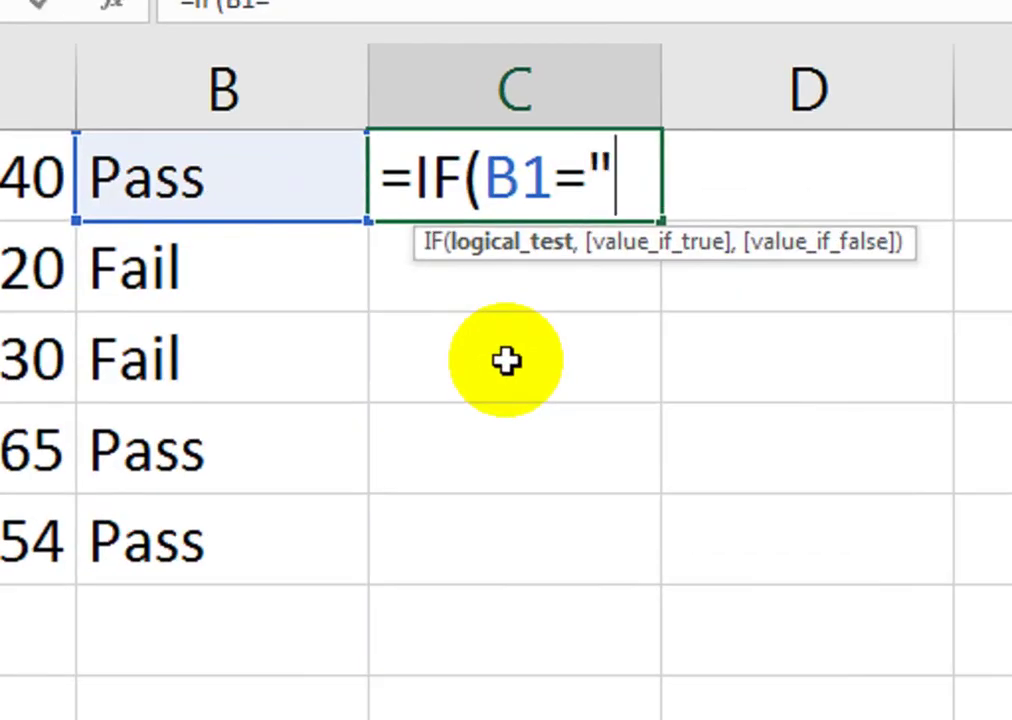
key(BackSpace)
key(BackSpace)
key(BackSpace)
key(BackSpace)
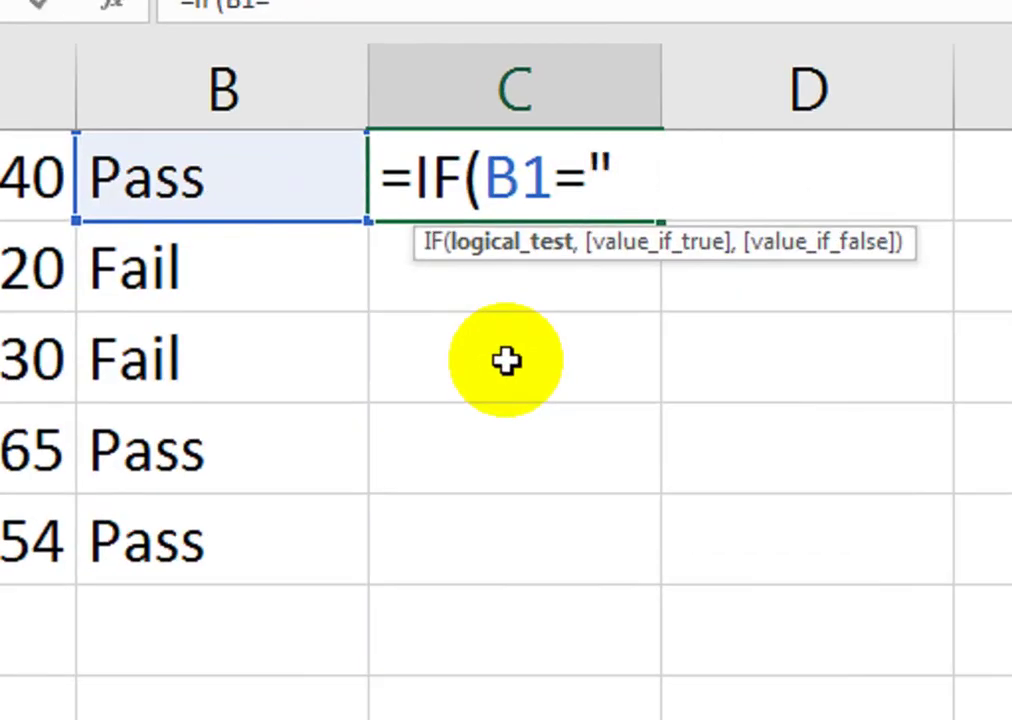
text(Pa)
text(s)
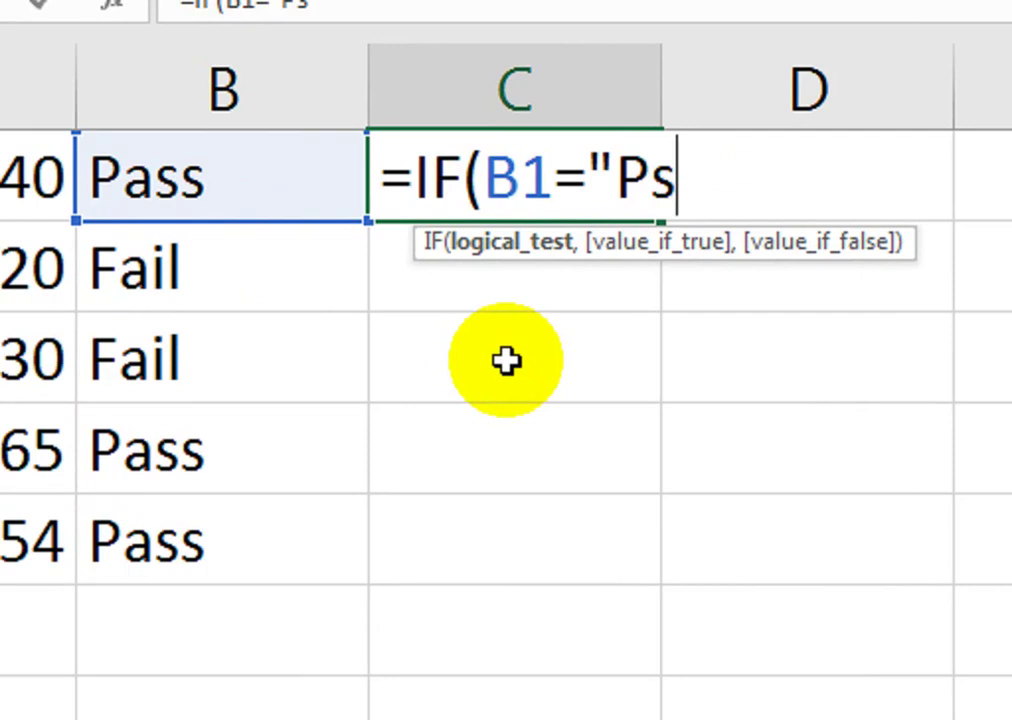
key(BackSpace)
text(ass",)
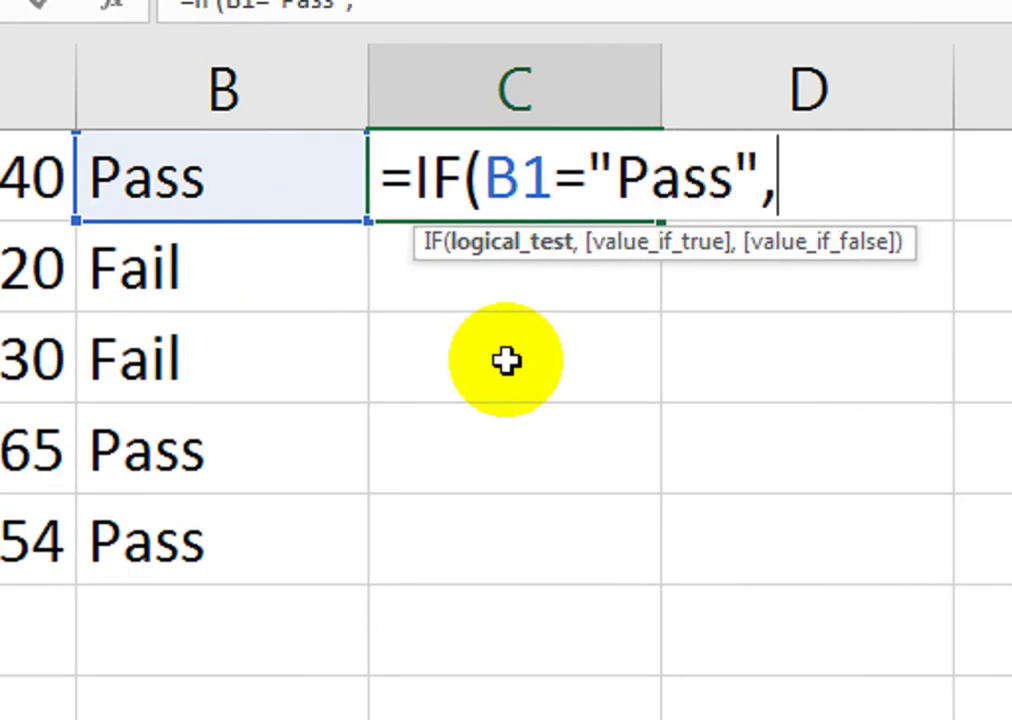
key(BackSpace)
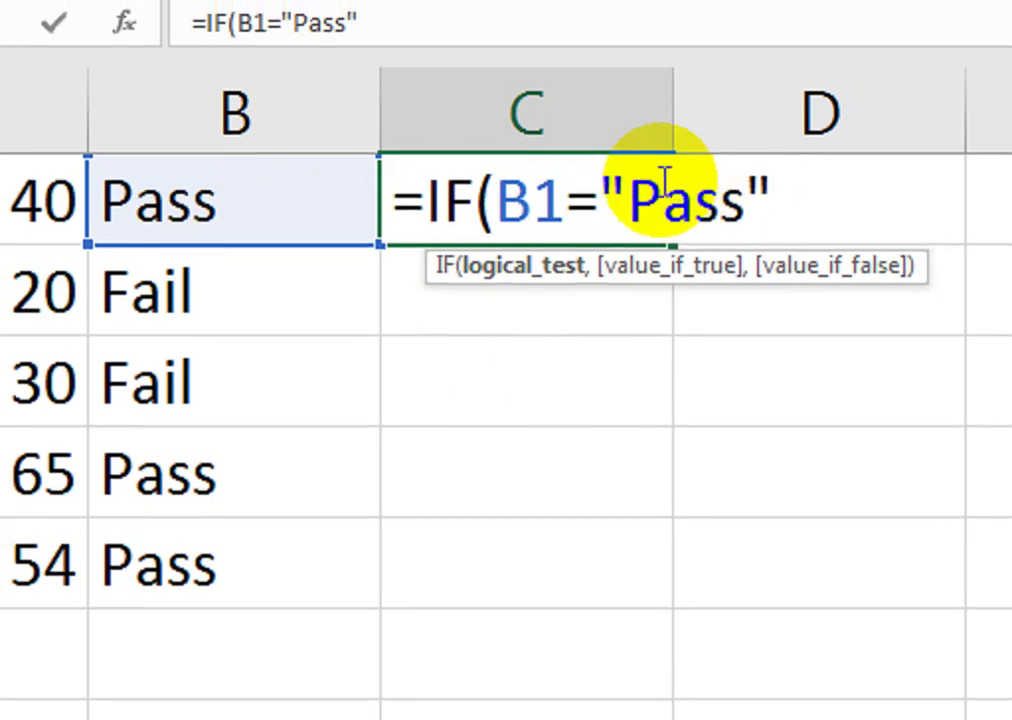
Step: Give the IF formula "P" as value if true and "O" as value if false, and enter it in C1
text(,)
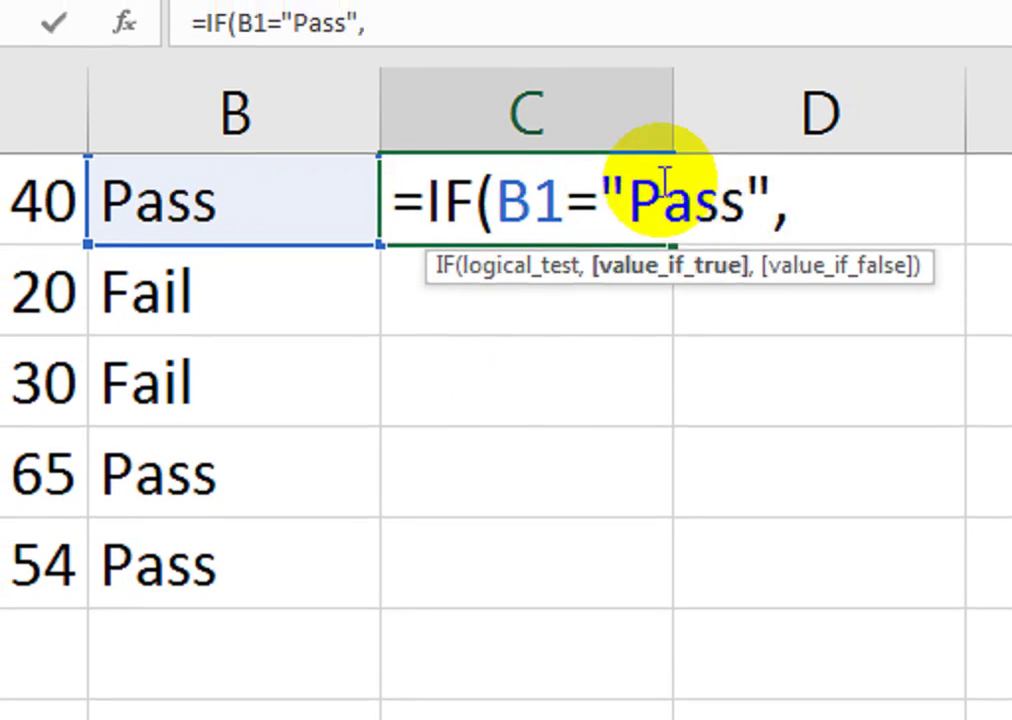
text(")
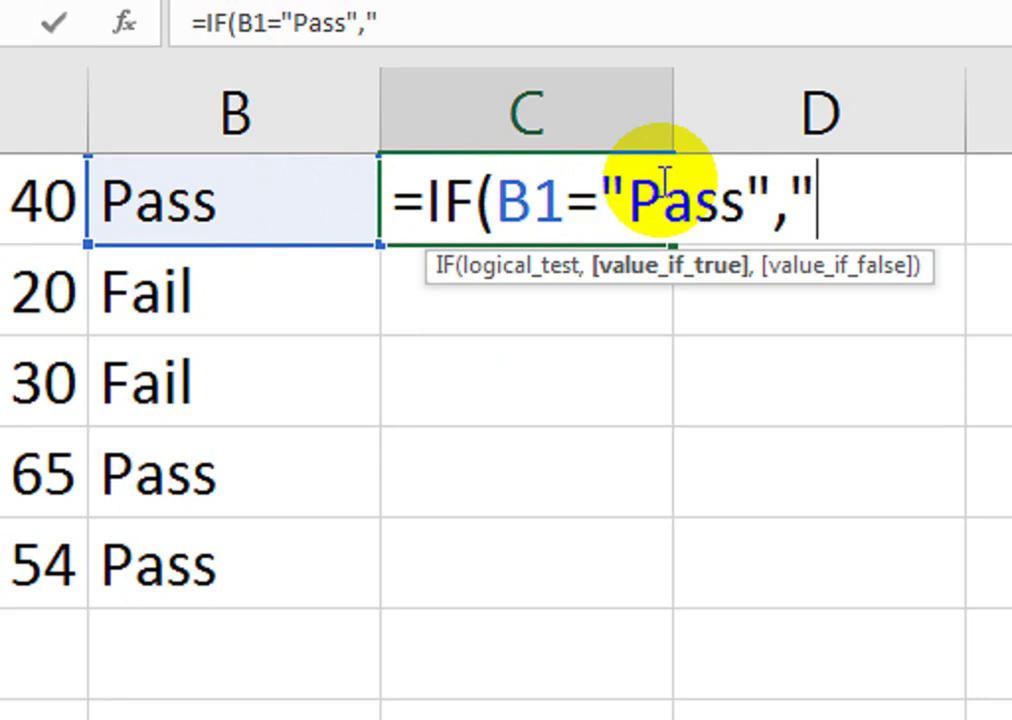
text(P")
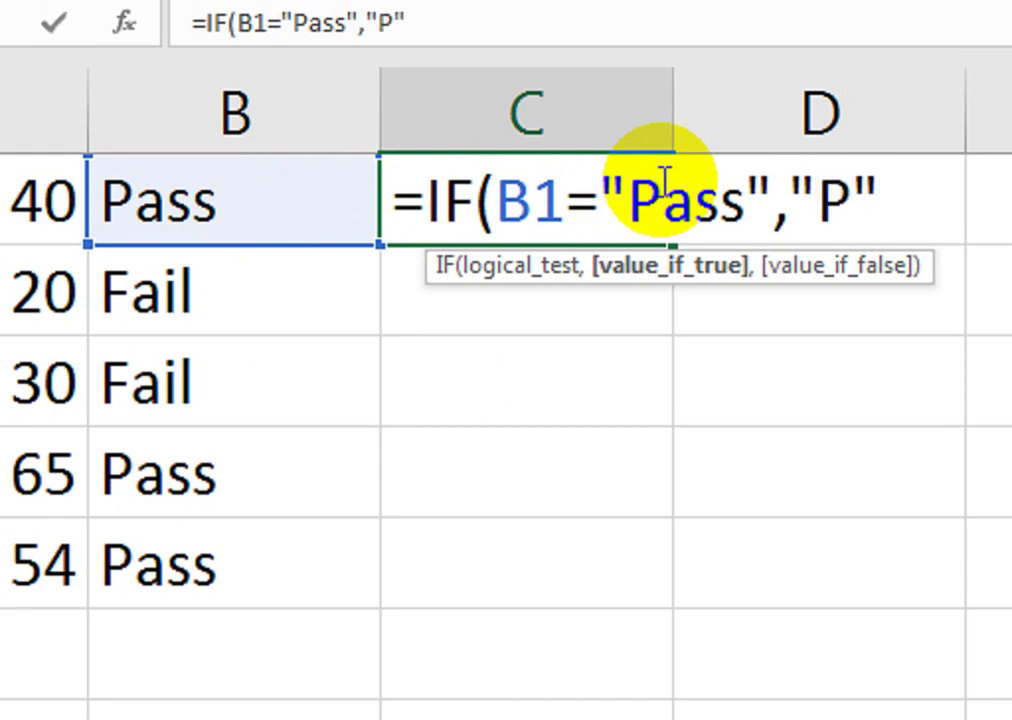
text(,")
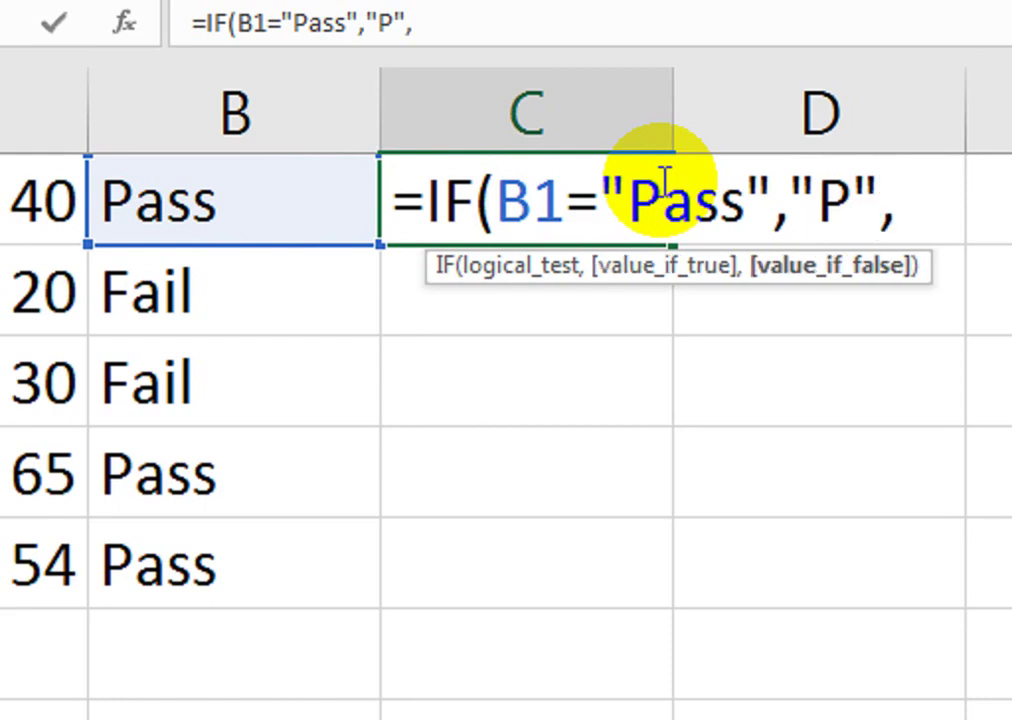
text(o)
key(BackSpace)
text(O")
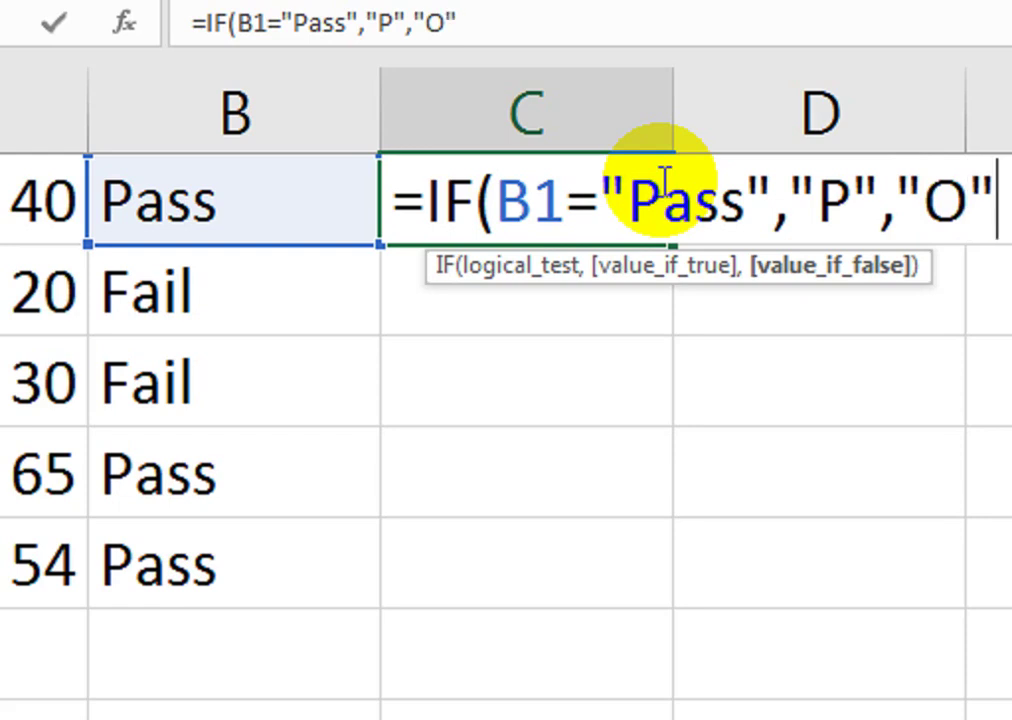
text())
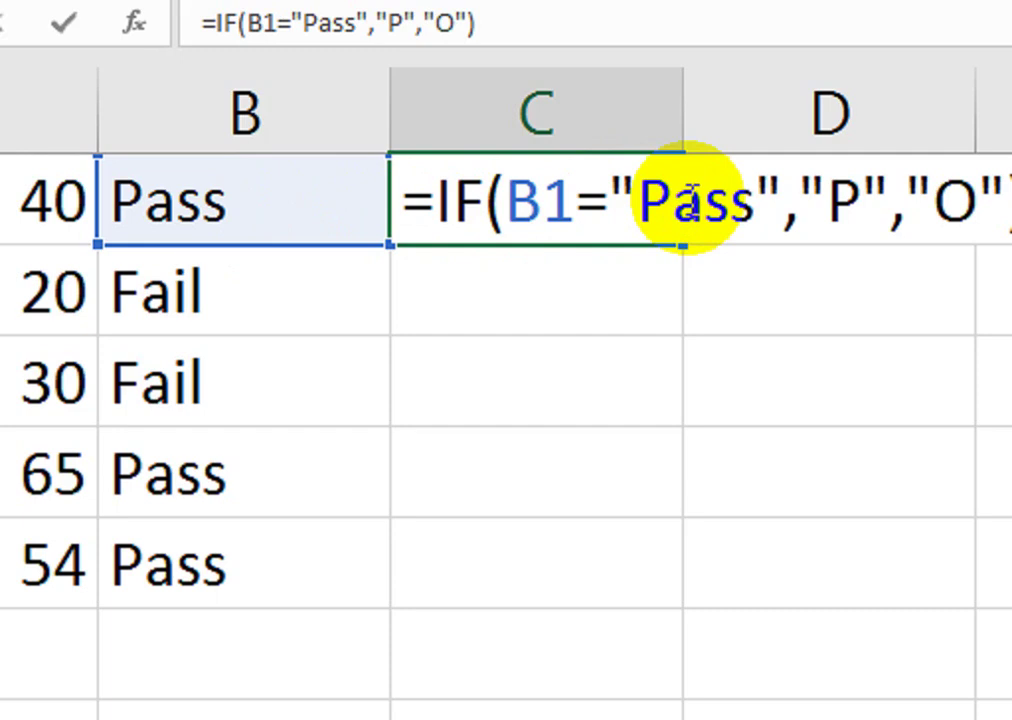
drag(683, 200, 740, 200)
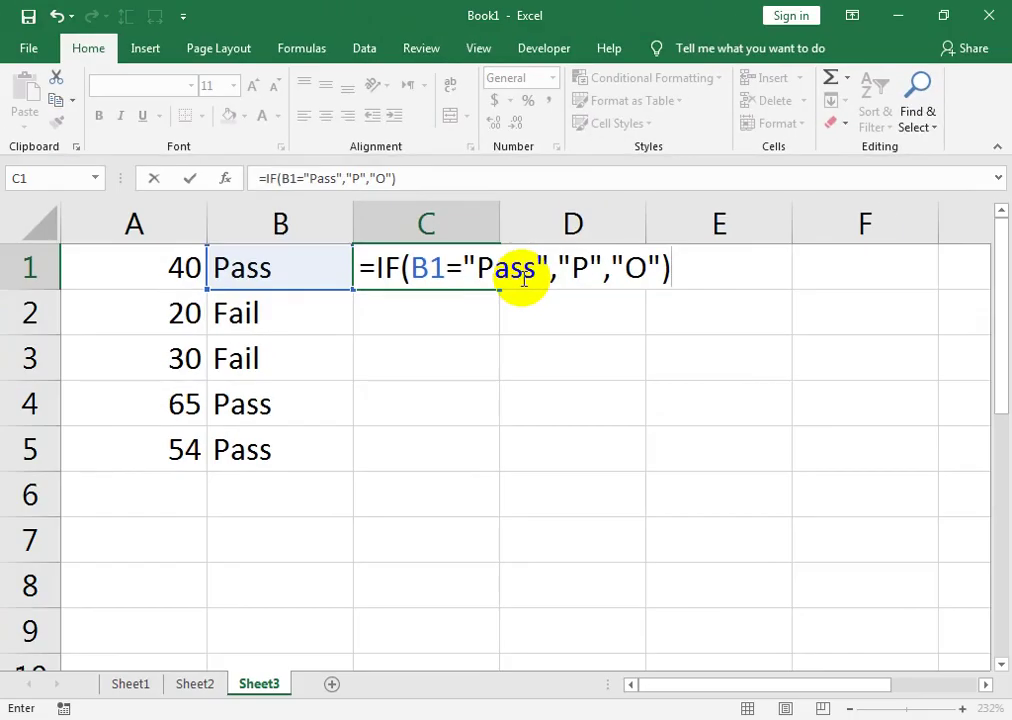
key(Return)
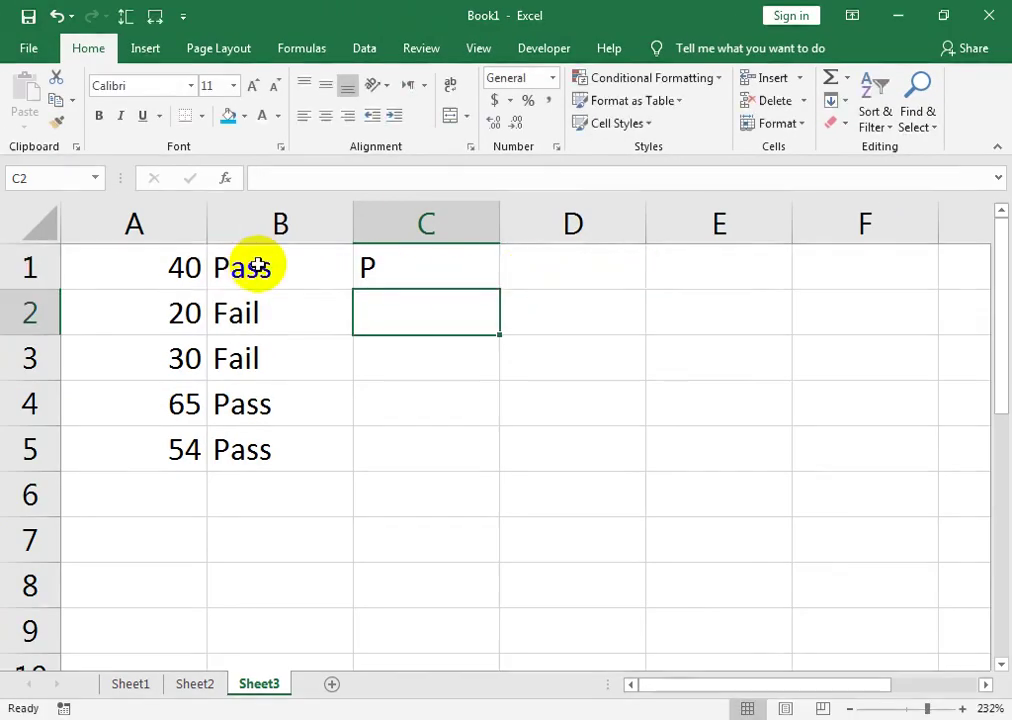
Step: Fill the C1 formula down through cell C5 and set the font of C1:C5 to Wingdings 2
click(388, 265)
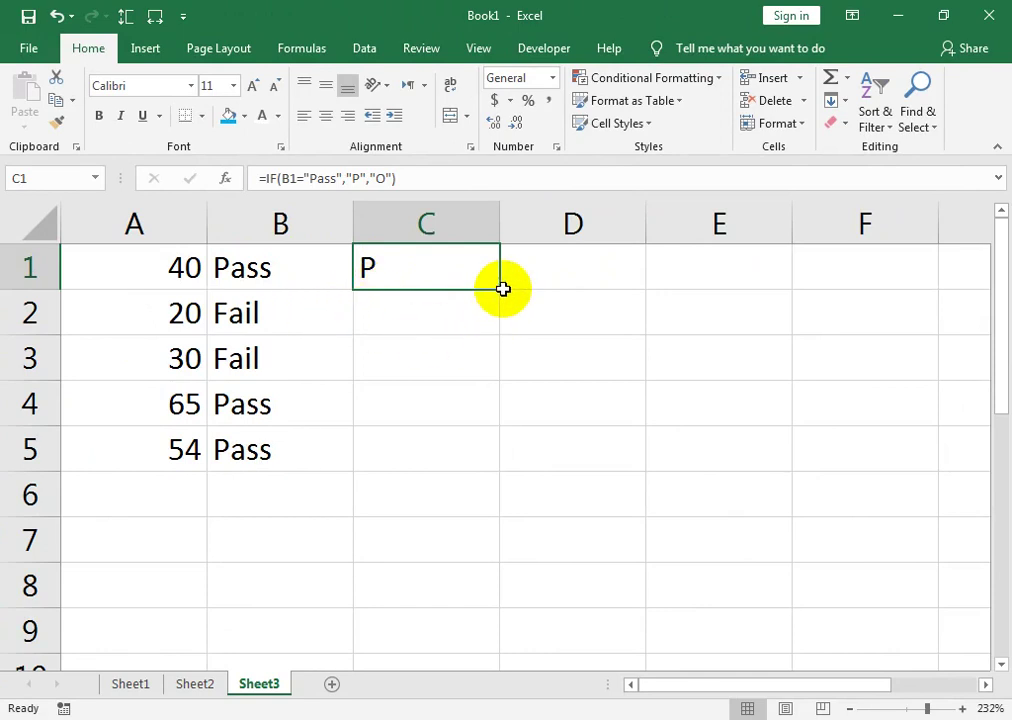
drag(502, 289, 489, 462)
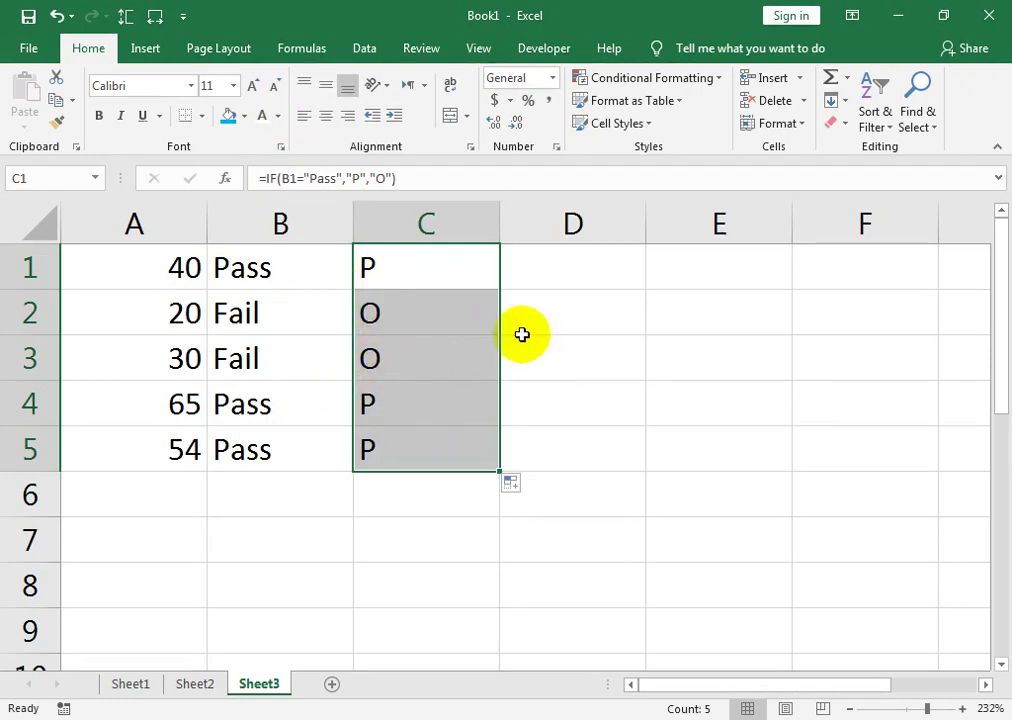
click(192, 90)
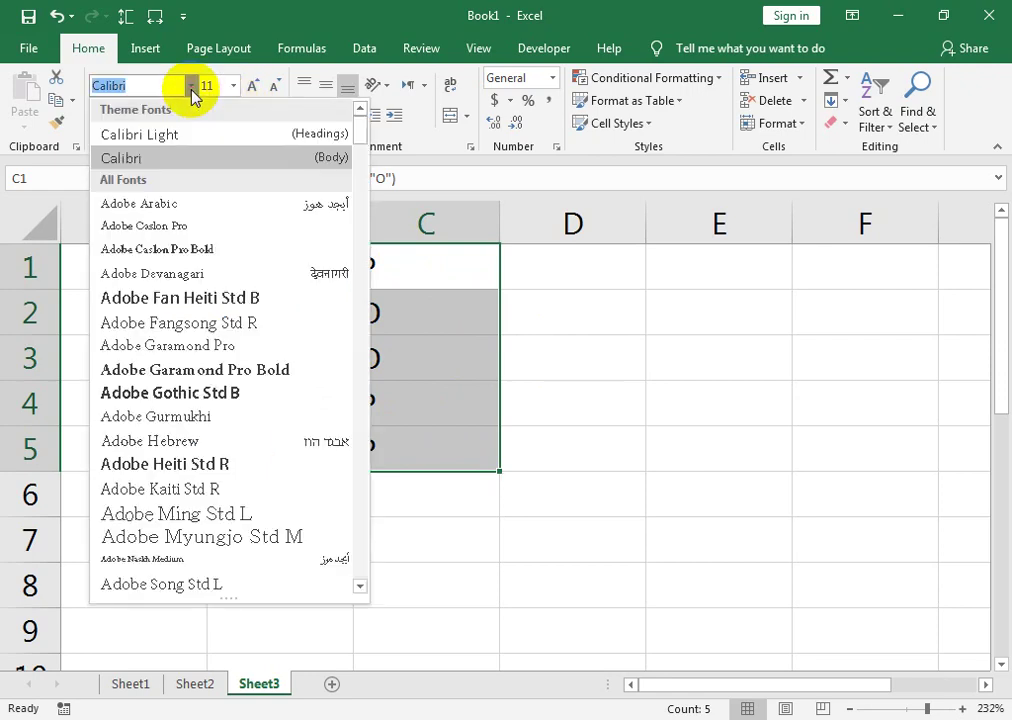
drag(361, 133, 359, 570)
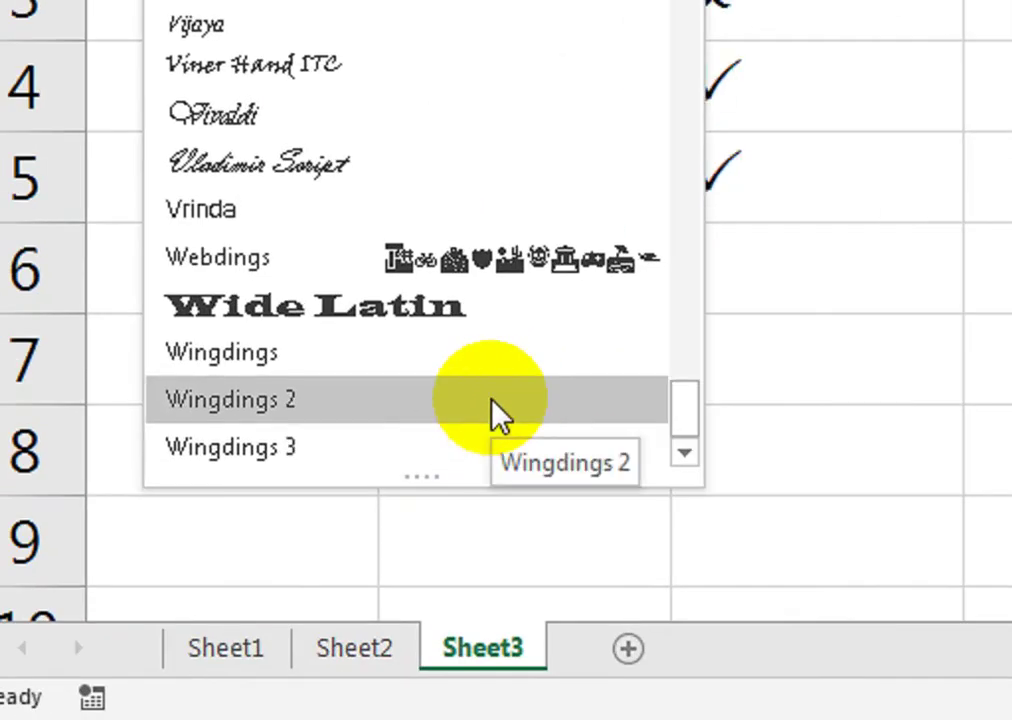
click(497, 413)
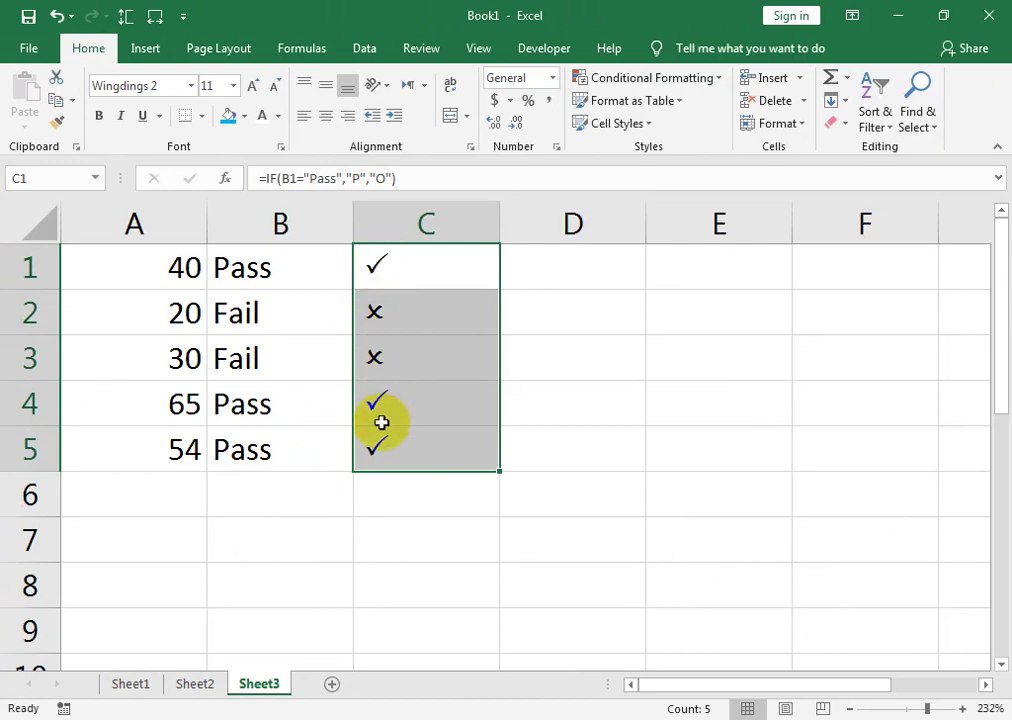
click(372, 265)
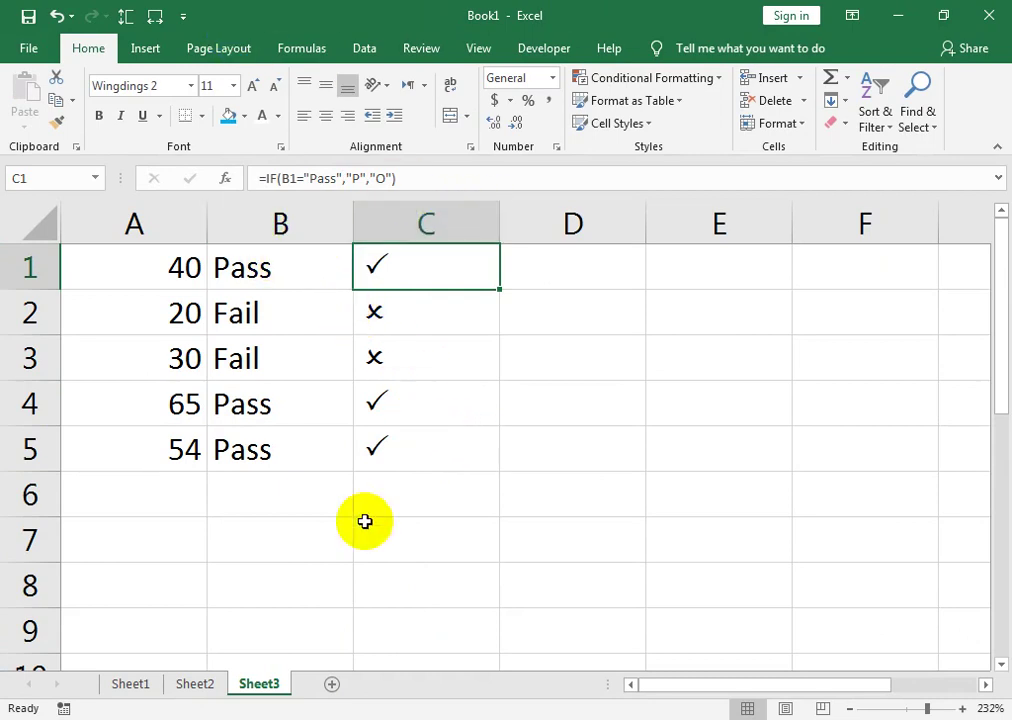
Step: Switch to the browser and look over the uploaded videos on the open YouTube channel page
key(alt+Tab)
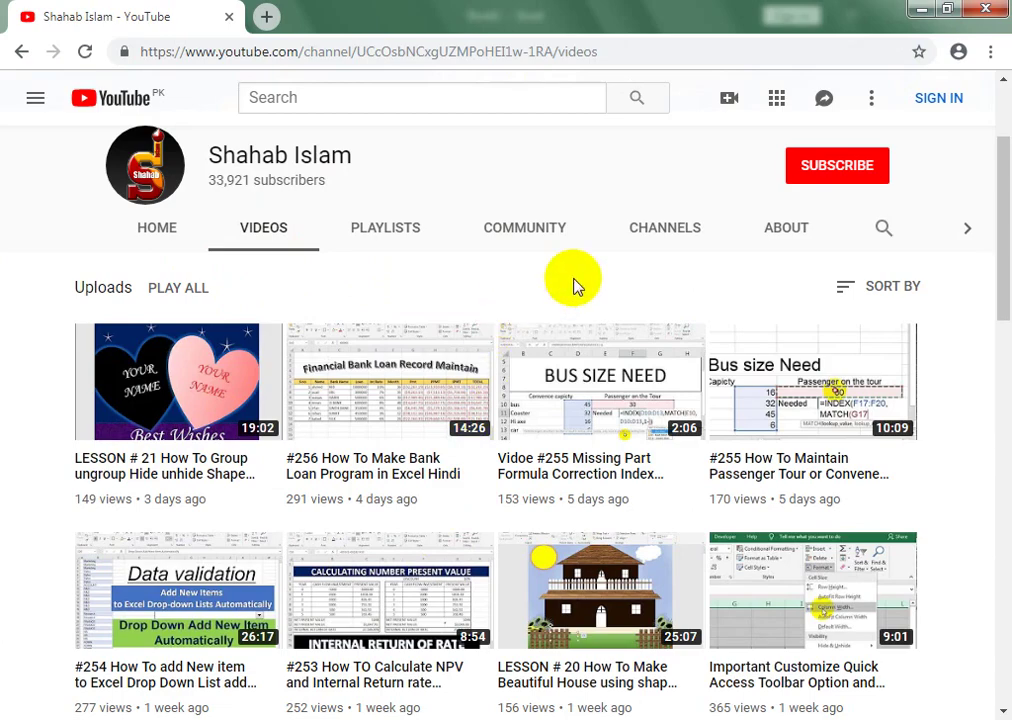
mouse_move(1008, 280)
mouse_down()
mouse_move(1007, 232)
mouse_move(1007, 267)
mouse_up()
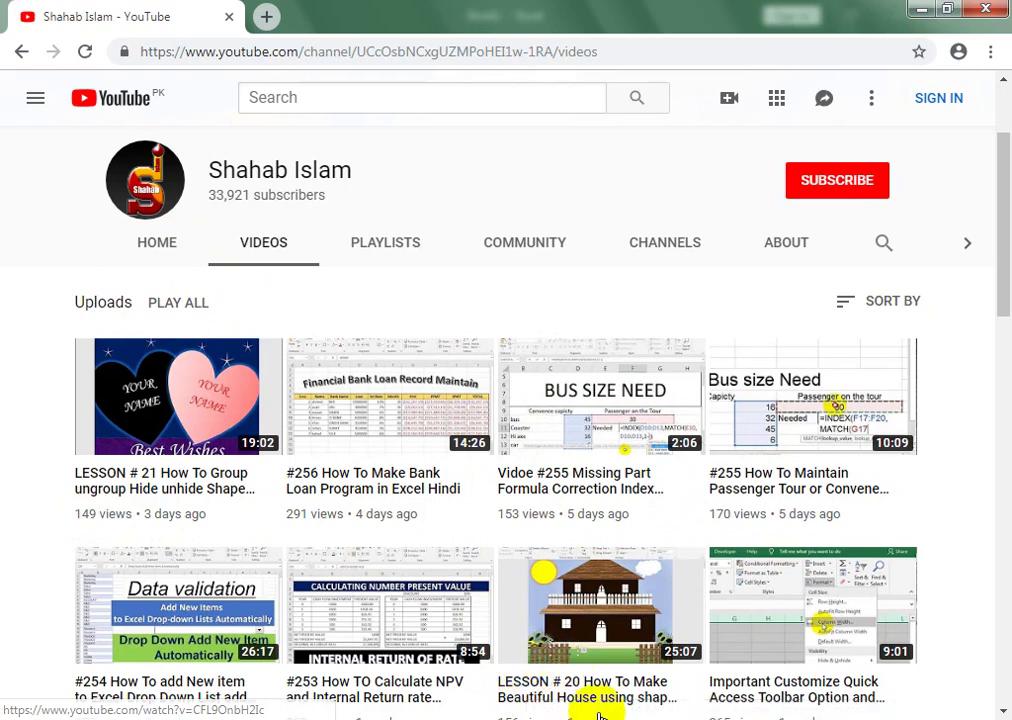
drag(1004, 307, 1009, 312)
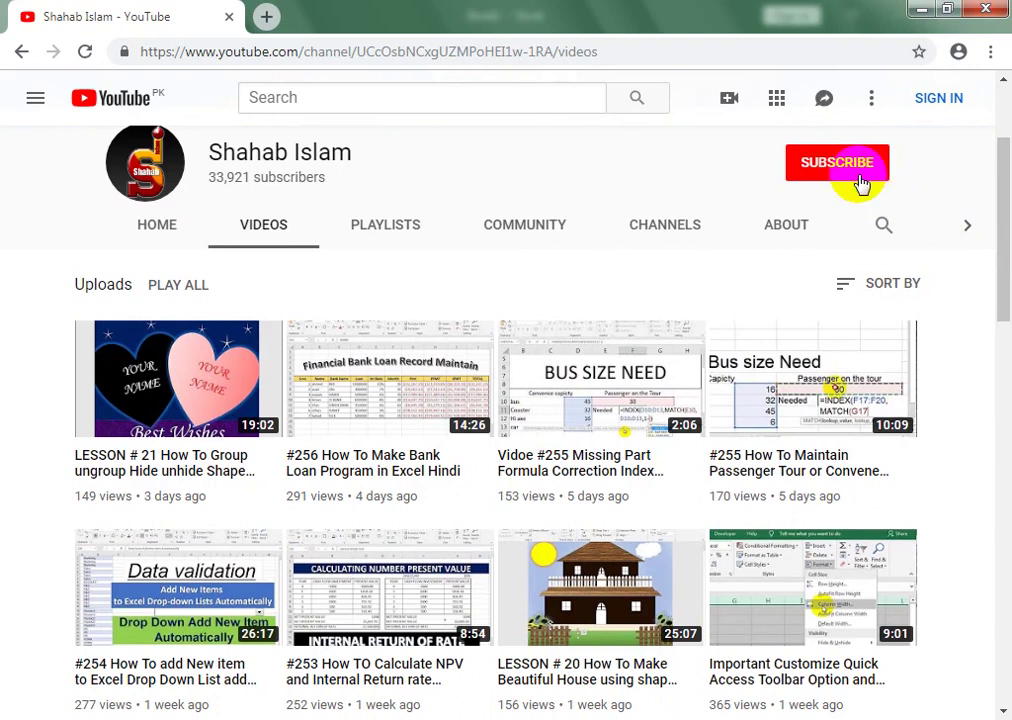